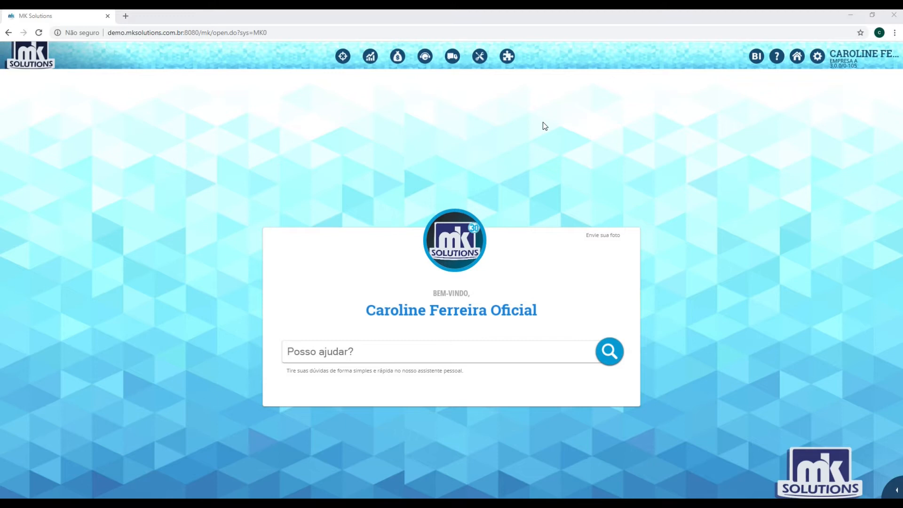
Open the Financeiro client panel, filter the clients by the customer's first name, and open the most recently registered match
{"action": "left_click", "coordinate": [398, 57]}
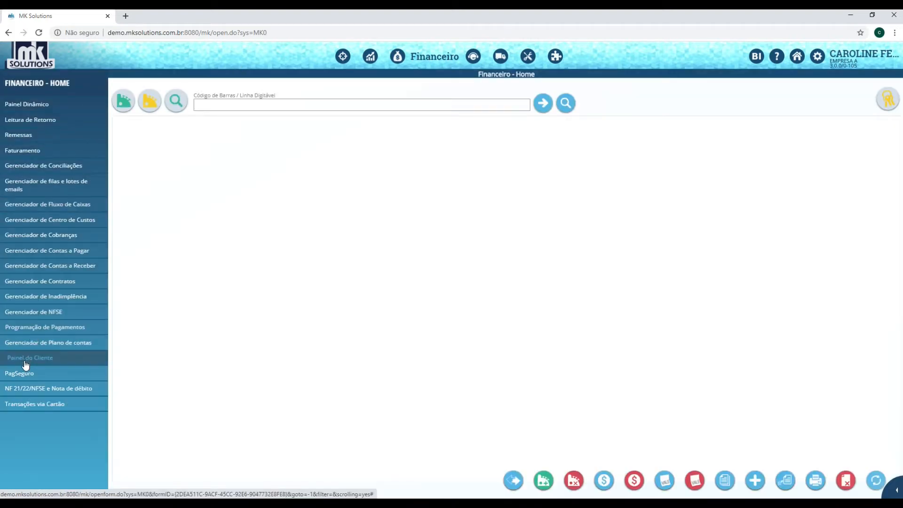
{"action": "left_click", "coordinate": [22, 360]}
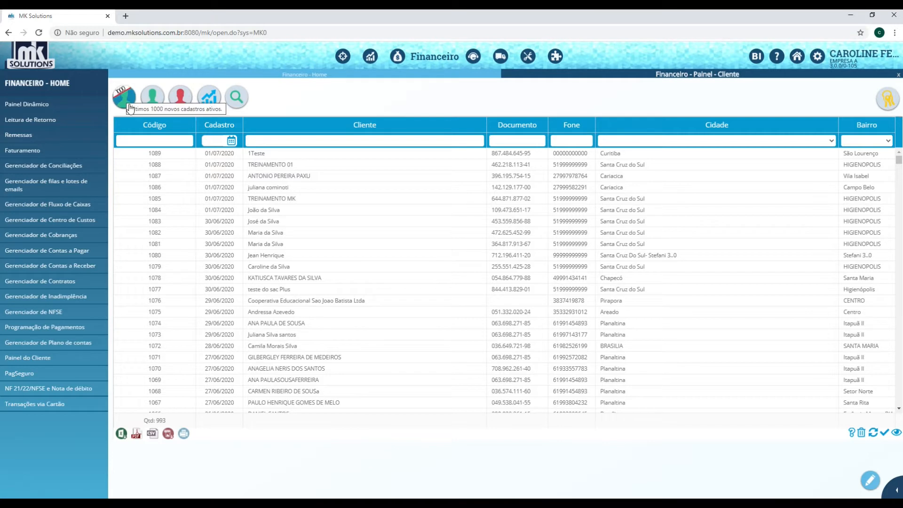
{"action": "left_click", "coordinate": [276, 138]}
{"action": "type", "text": "caroline"}
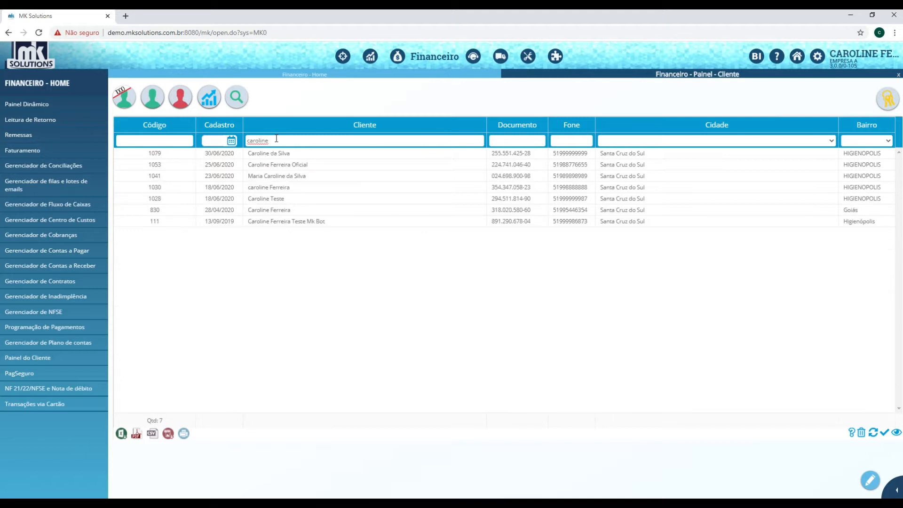
{"action": "left_click", "coordinate": [349, 156]}
{"action": "double_click", "coordinate": [349, 156]}
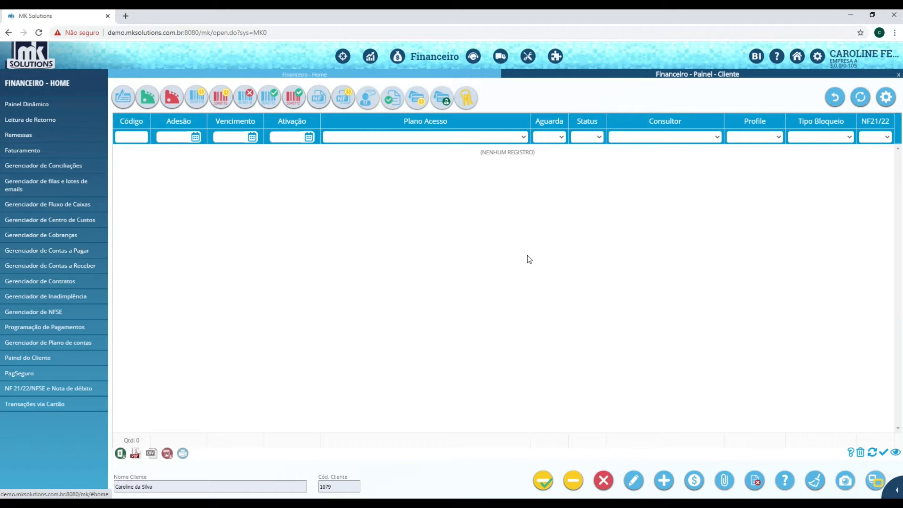
Start a new contract for the client and choose Internet as the plan type
{"action": "left_click", "coordinate": [665, 481]}
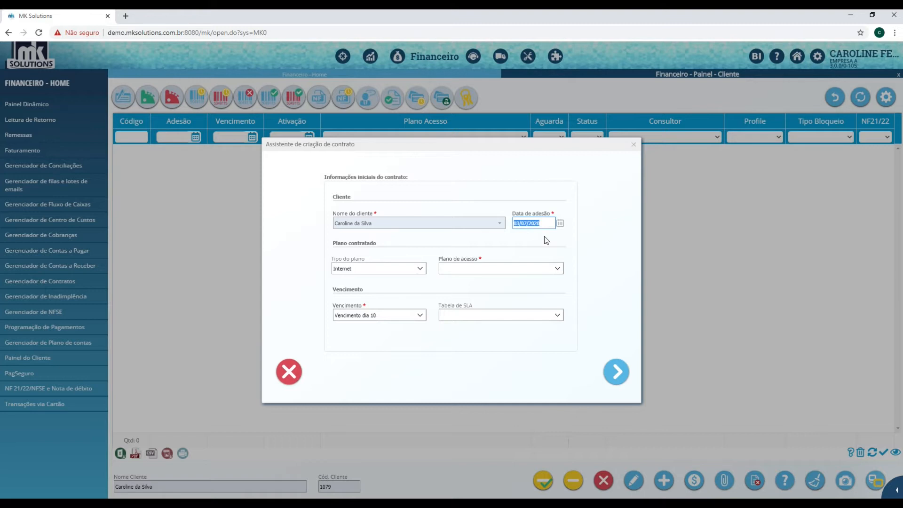
{"action": "left_click", "coordinate": [561, 224]}
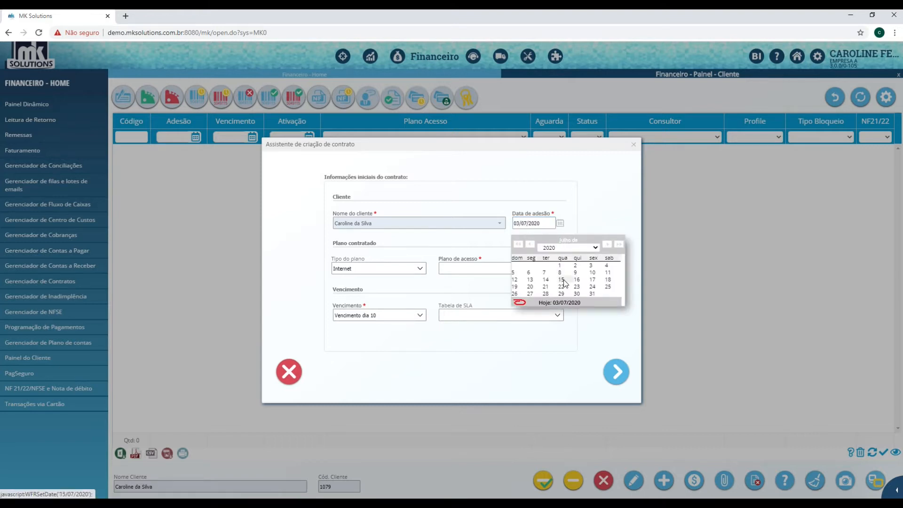
{"action": "left_click", "coordinate": [461, 240]}
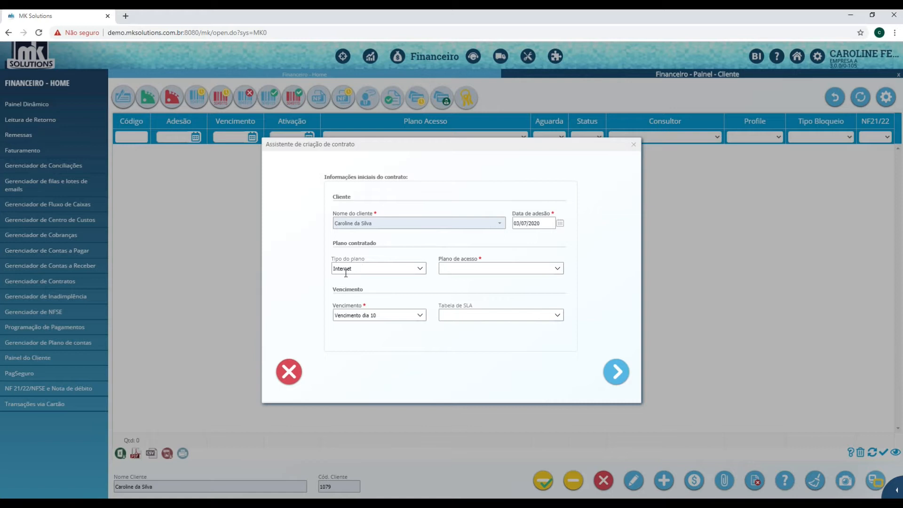
{"action": "left_click", "coordinate": [420, 270]}
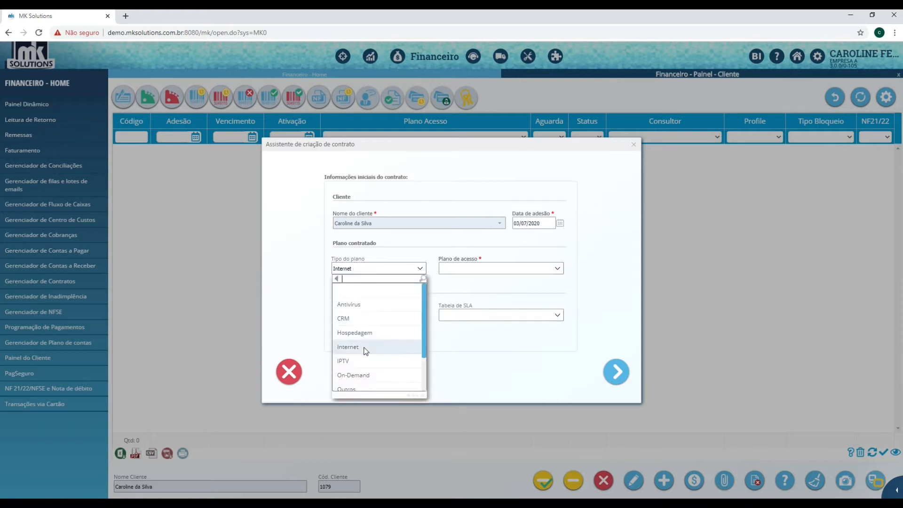
{"action": "scroll", "coordinate": [365, 362], "scroll_direction": "down", "scroll_amount": 2}
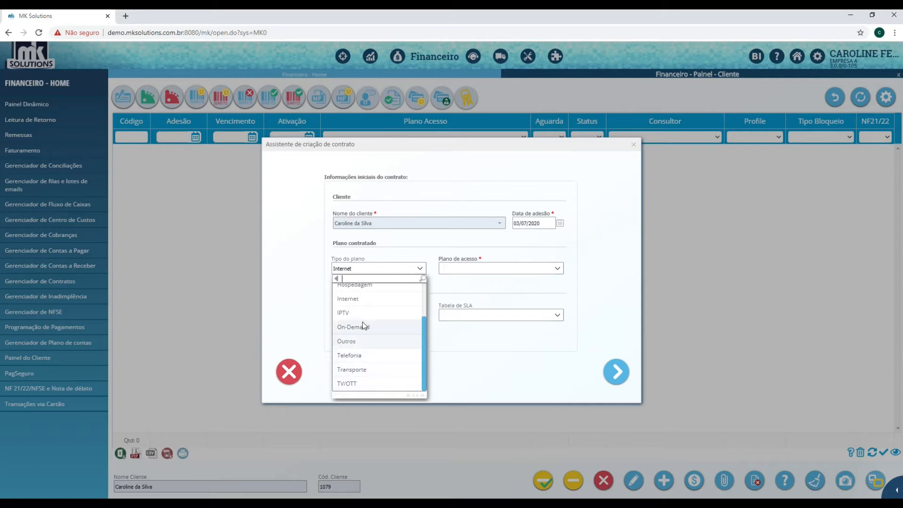
{"action": "left_click", "coordinate": [357, 300]}
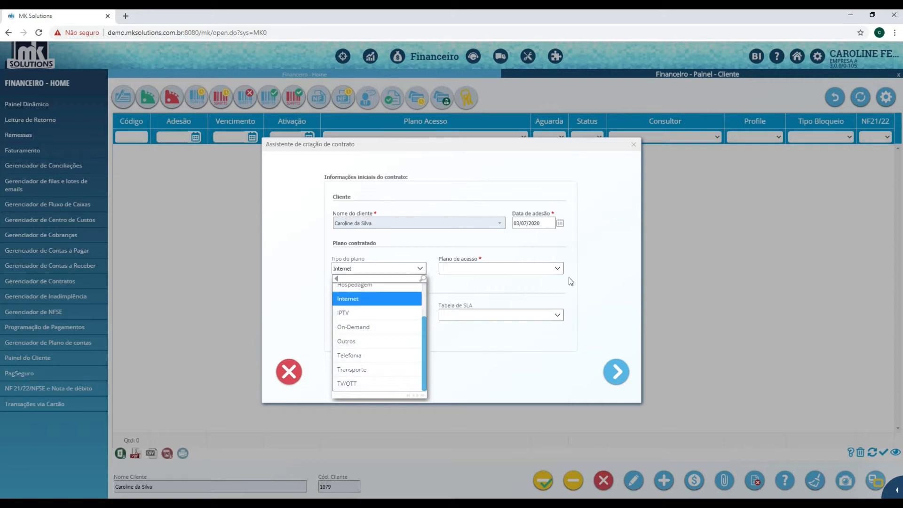
Search the access plans for "%lucas" and select Lucas Plano Teste for the contract
{"action": "left_click", "coordinate": [558, 269]}
{"action": "type", "text": "%lucas"}
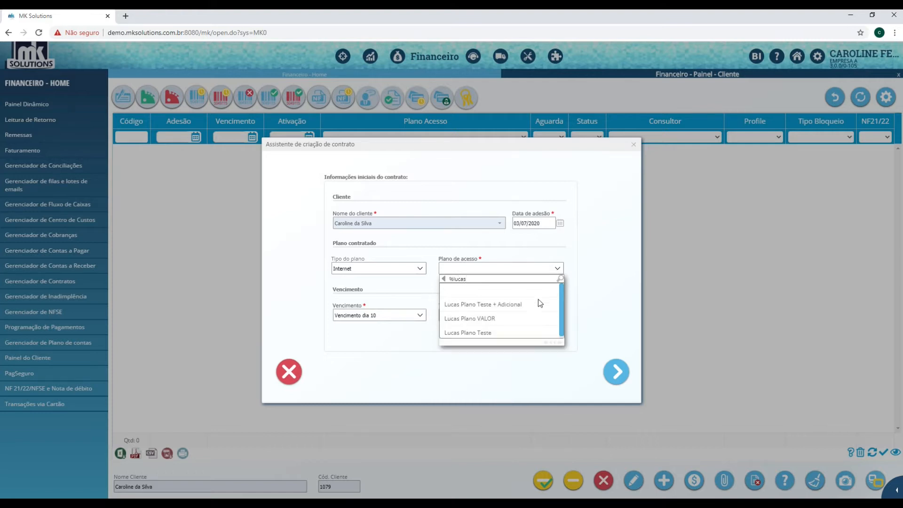
{"action": "left_click", "coordinate": [471, 333]}
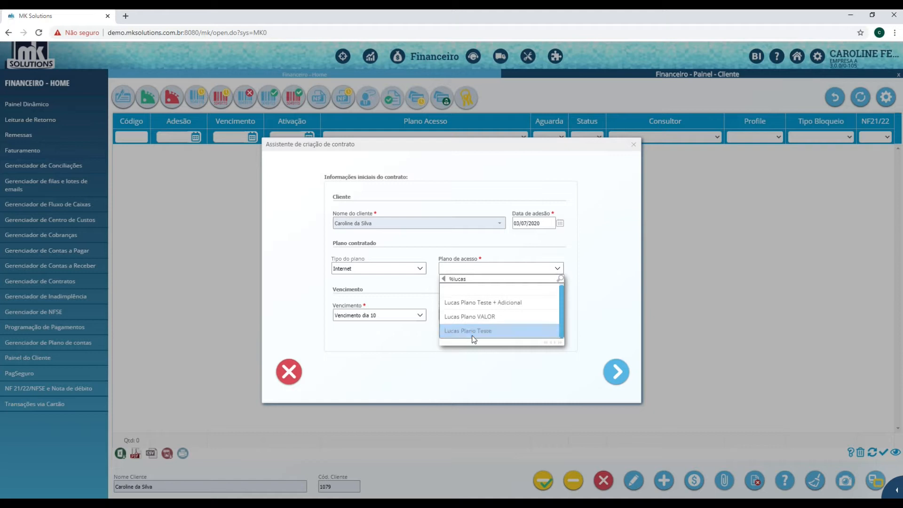
{"action": "left_click", "coordinate": [411, 349]}
Set the due-date rule to Pós pago telefonia and the SLA table to Fibra Camila Residencial, and continue to the contract configuration
{"action": "left_click", "coordinate": [421, 316]}
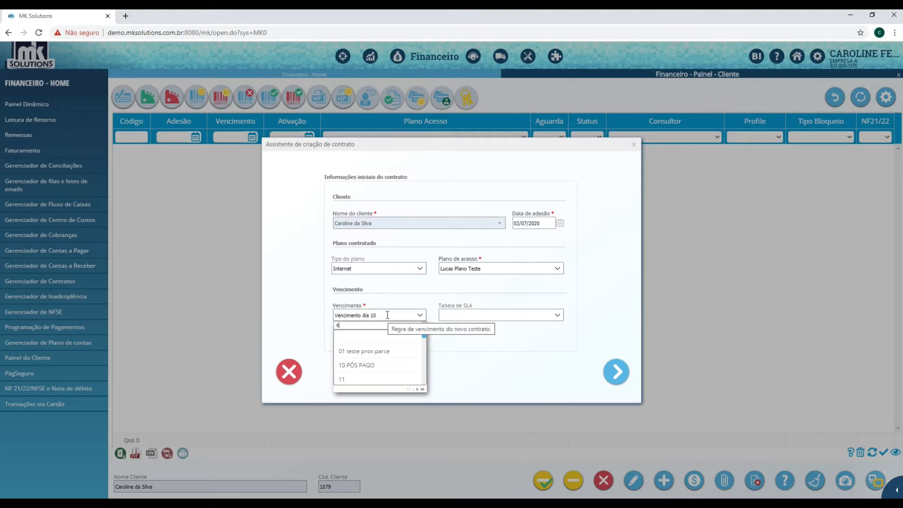
{"action": "scroll", "coordinate": [374, 362], "scroll_direction": "down", "scroll_amount": 3}
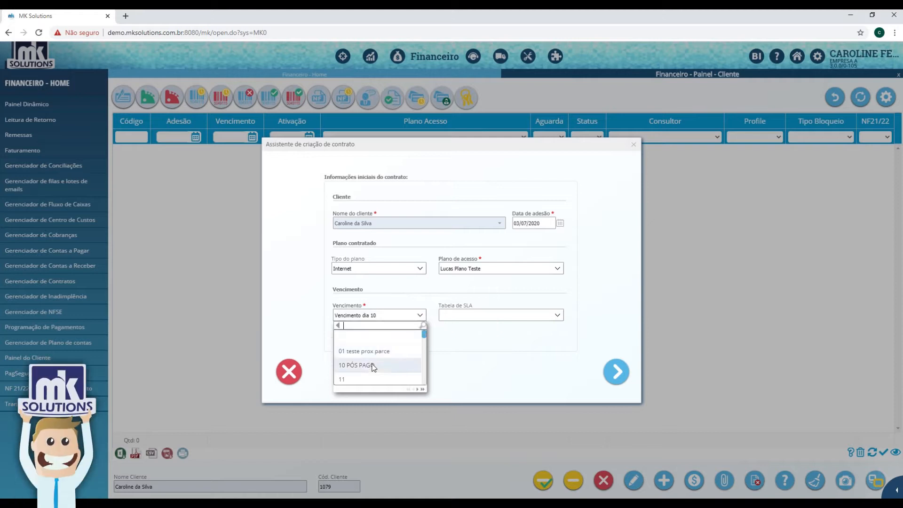
{"action": "left_click", "coordinate": [373, 371]}
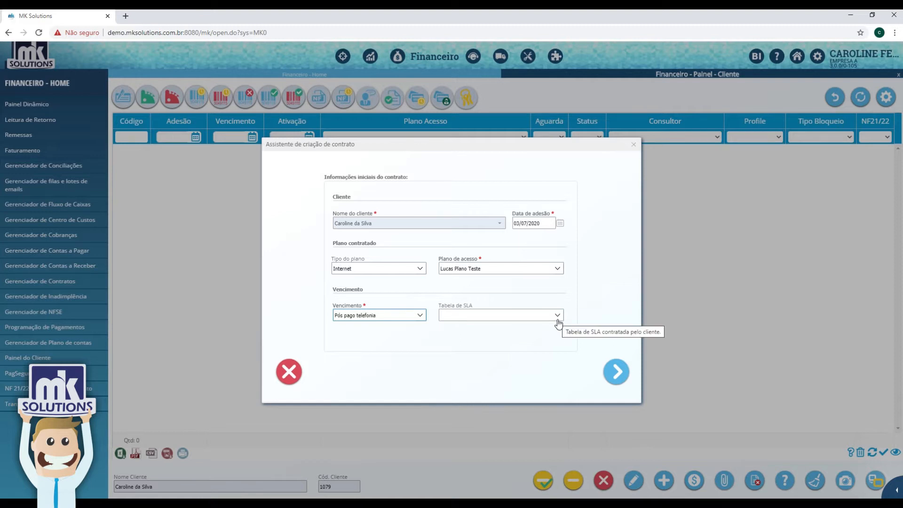
{"action": "left_click", "coordinate": [558, 320]}
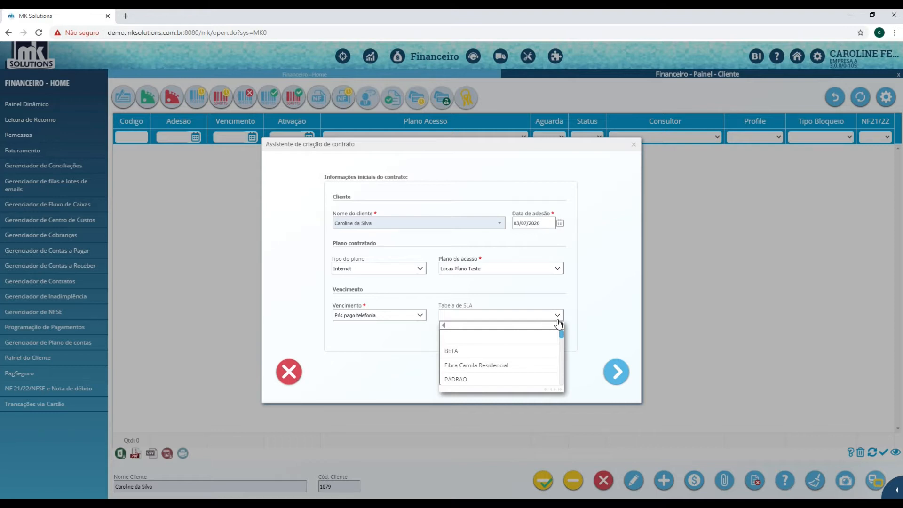
{"action": "left_click", "coordinate": [485, 366]}
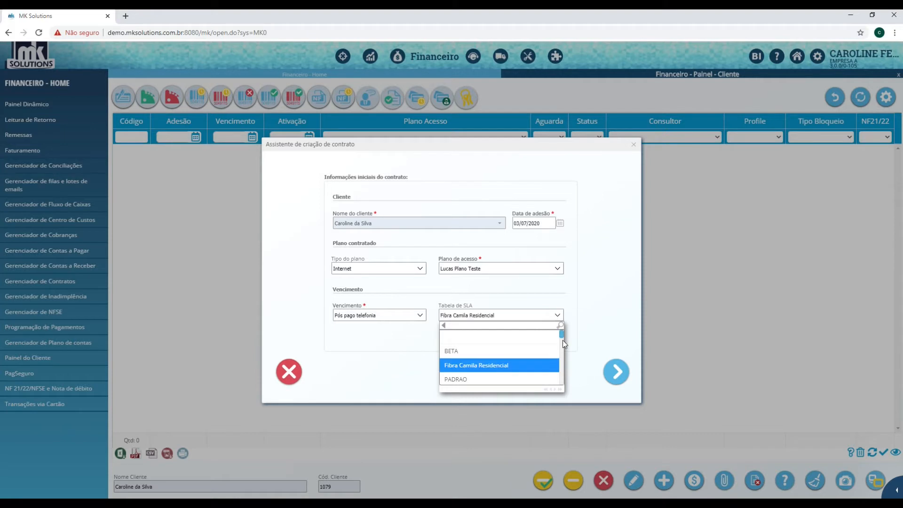
{"action": "left_click", "coordinate": [617, 372]}
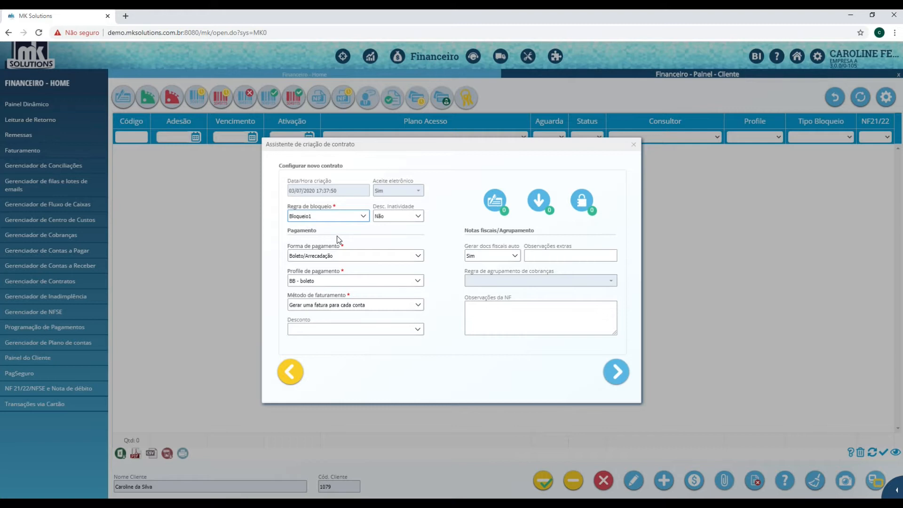
Set the contract's blocking rule to Bloqueio 09/10
{"action": "mouse_move", "coordinate": [331, 211]}
{"action": "left_click", "coordinate": [364, 218]}
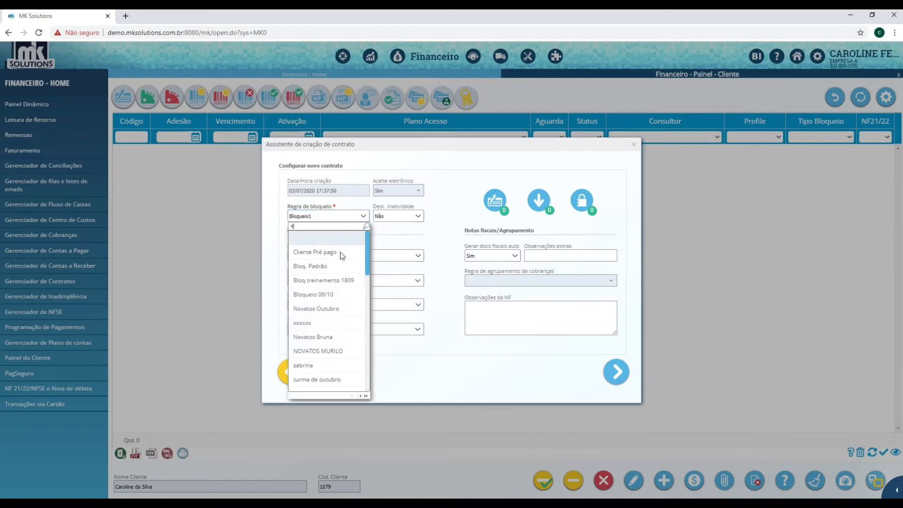
{"action": "left_click", "coordinate": [329, 295]}
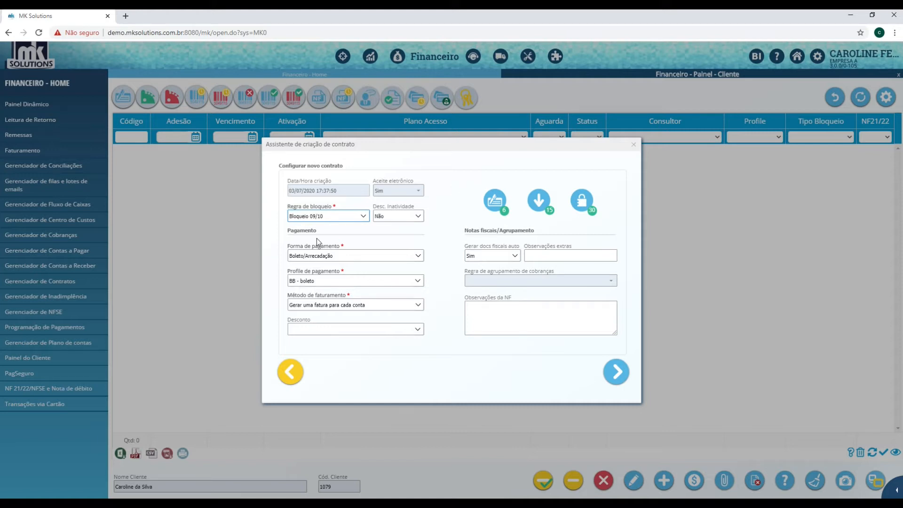
Change the contract's blocking rule to Bloq. Padrão
{"action": "left_click", "coordinate": [364, 217]}
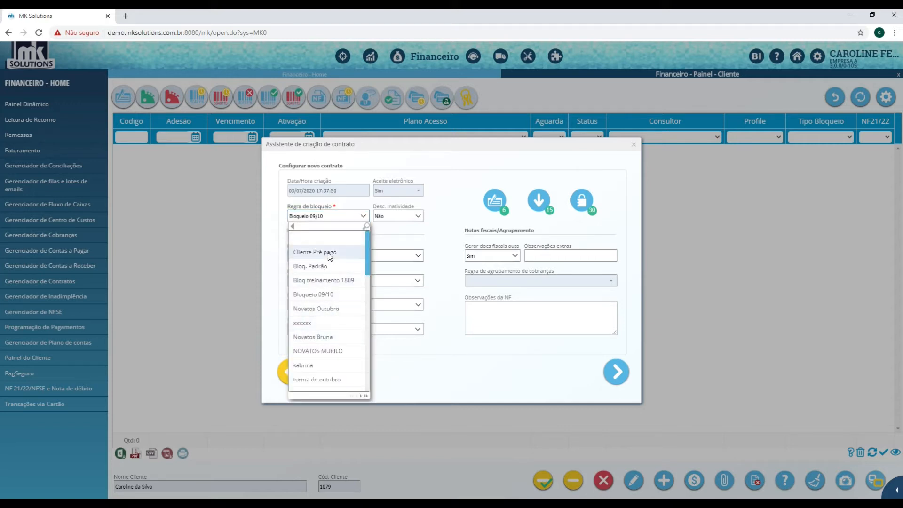
{"action": "left_click", "coordinate": [323, 270]}
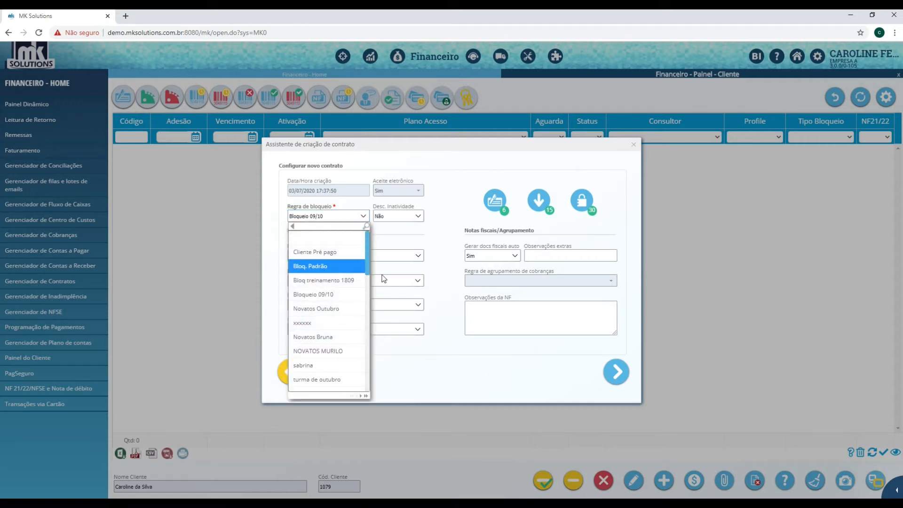
{"action": "left_click", "coordinate": [461, 260]}
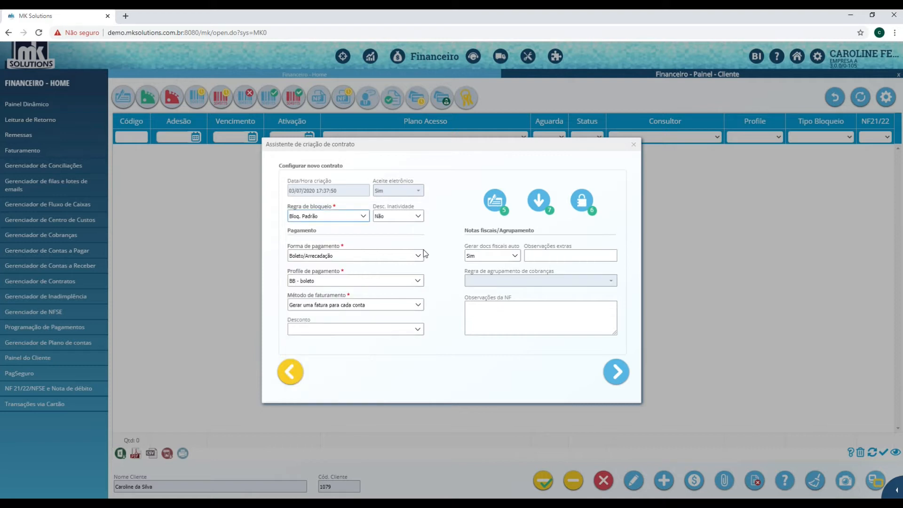
Set Desc. Inatividade to Sim and the billing method to Permitir o agrupamento das contas em faturas
{"action": "left_click", "coordinate": [418, 217]}
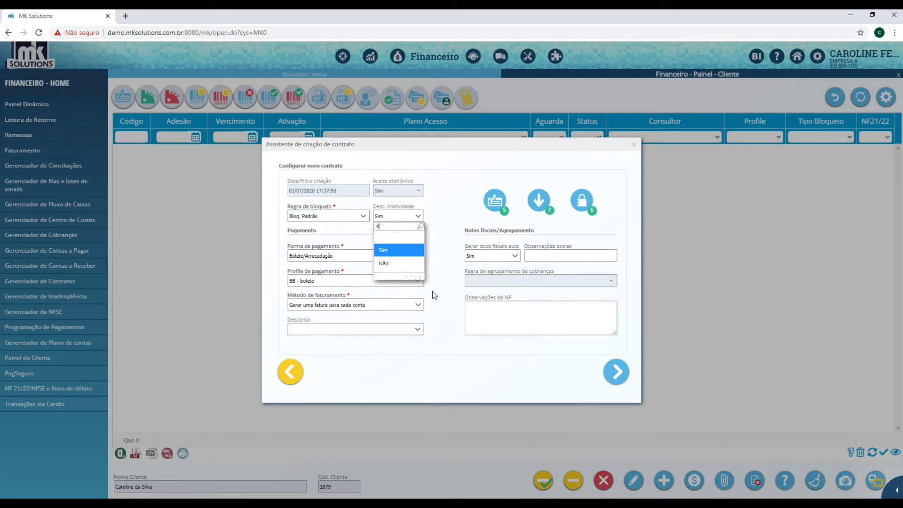
{"action": "left_click", "coordinate": [392, 252]}
{"action": "left_click", "coordinate": [418, 306]}
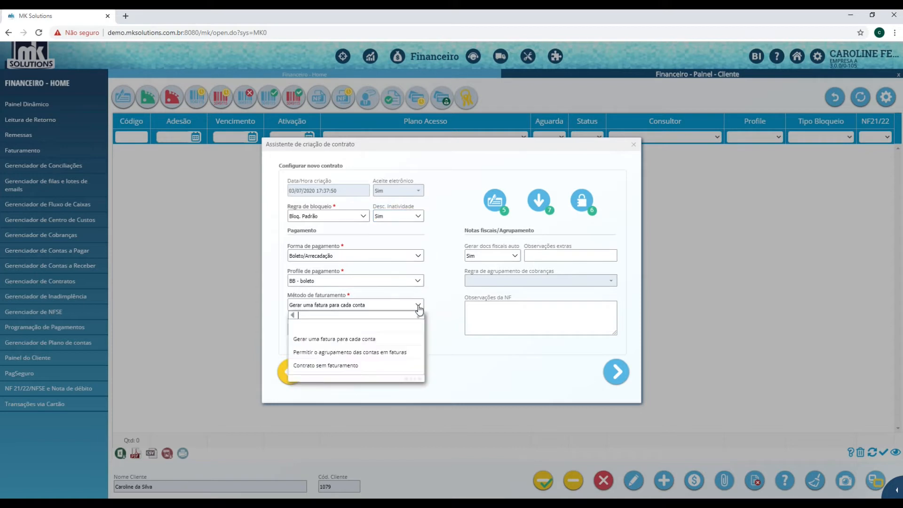
{"action": "left_click", "coordinate": [384, 358]}
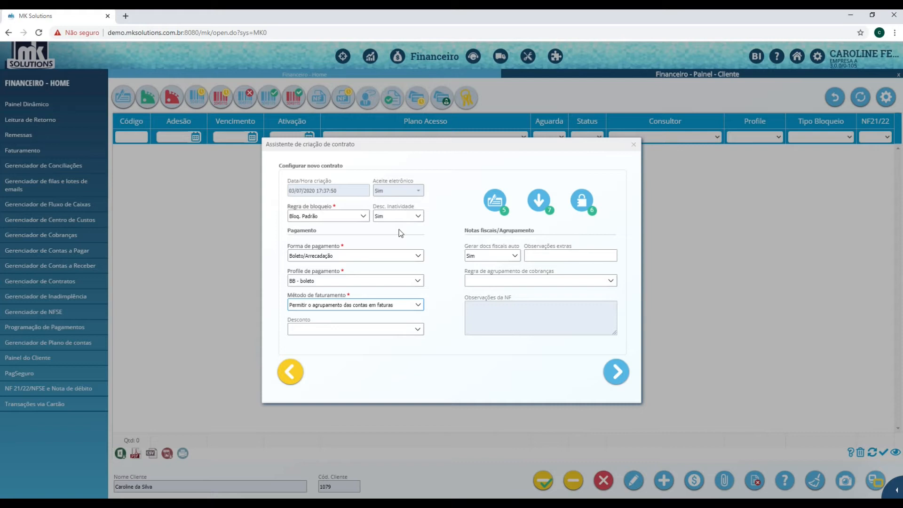
Set Desc. Inatividade to Não for the contract
{"action": "left_click", "coordinate": [414, 216]}
{"action": "left_click", "coordinate": [404, 226]}
{"action": "left_click", "coordinate": [419, 217]}
{"action": "left_click", "coordinate": [407, 229]}
Set the payment profile to BB C and the billing method to Gerar uma fatura para cada conta
{"action": "left_click", "coordinate": [419, 257]}
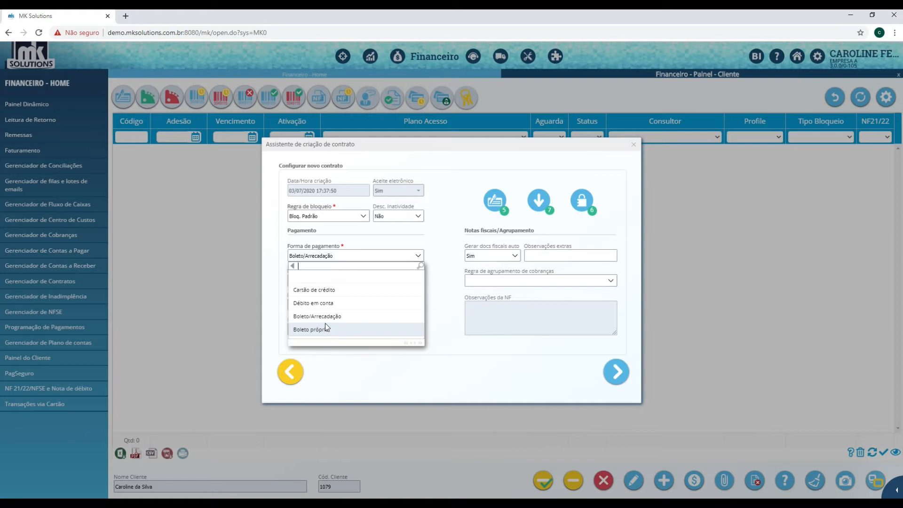
{"action": "left_click", "coordinate": [293, 266]}
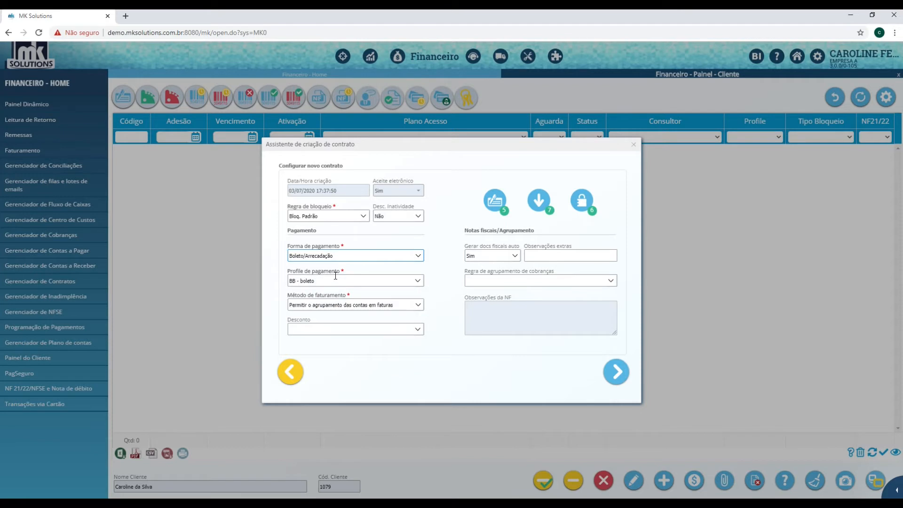
{"action": "left_click", "coordinate": [417, 282]}
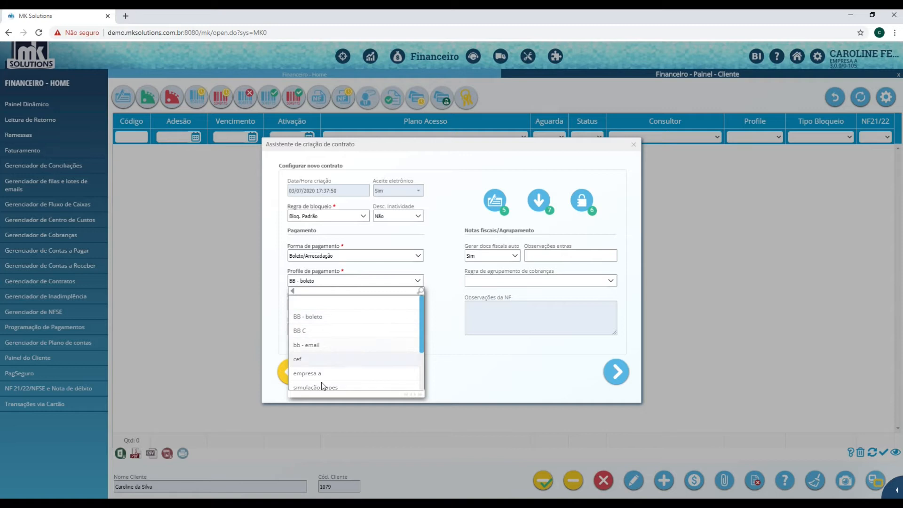
{"action": "left_click", "coordinate": [337, 328]}
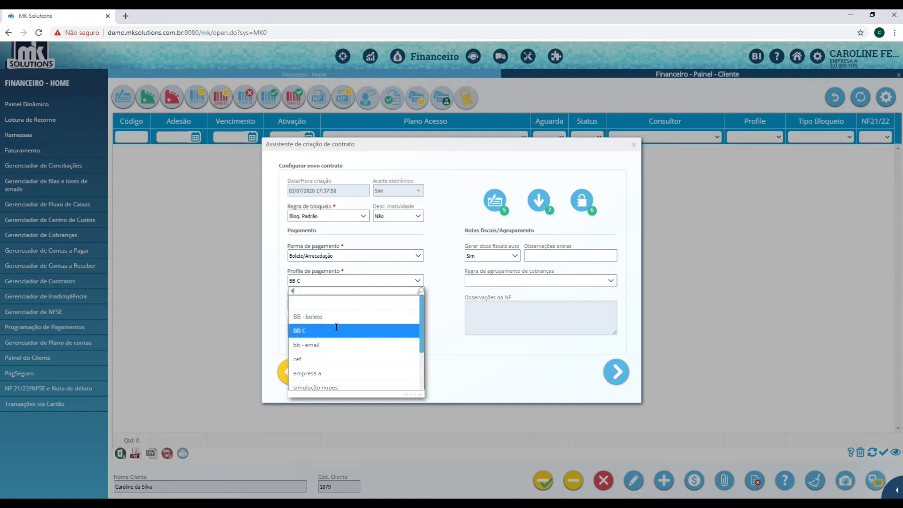
{"action": "left_click", "coordinate": [418, 307]}
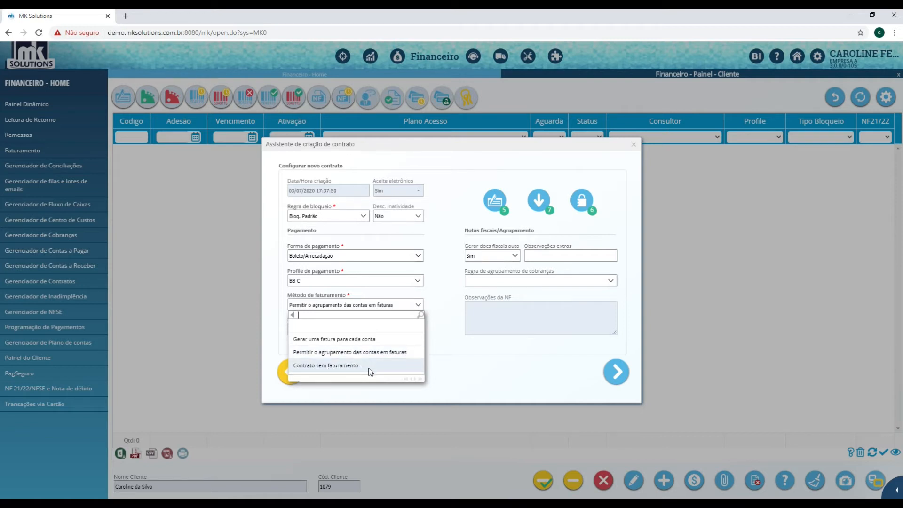
{"action": "left_click", "coordinate": [310, 339]}
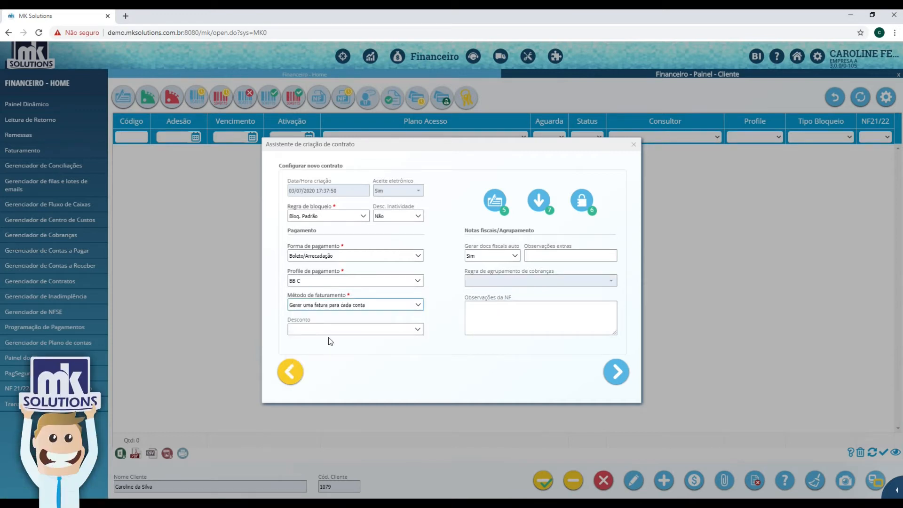
Browse the available Desconto options for the contract and choose the blank entry
{"action": "left_click", "coordinate": [418, 330]}
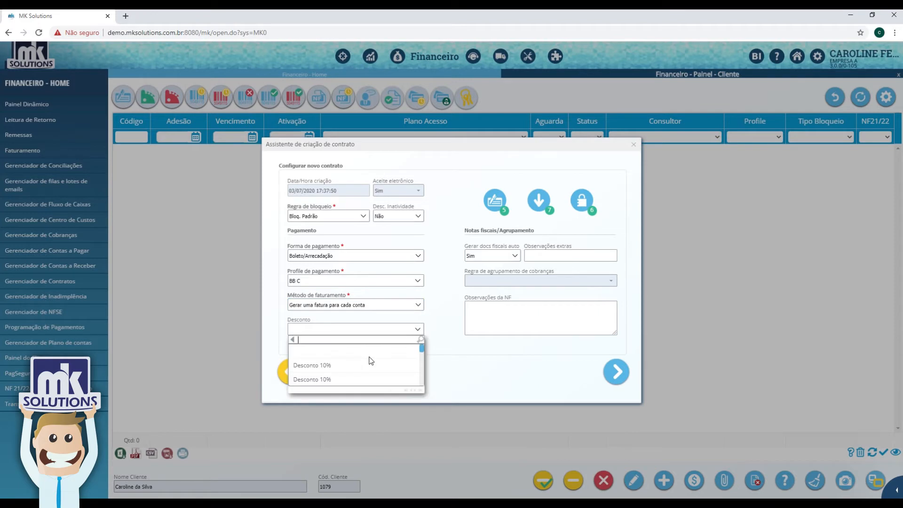
{"action": "scroll", "coordinate": [362, 362], "scroll_direction": "down", "scroll_amount": 2}
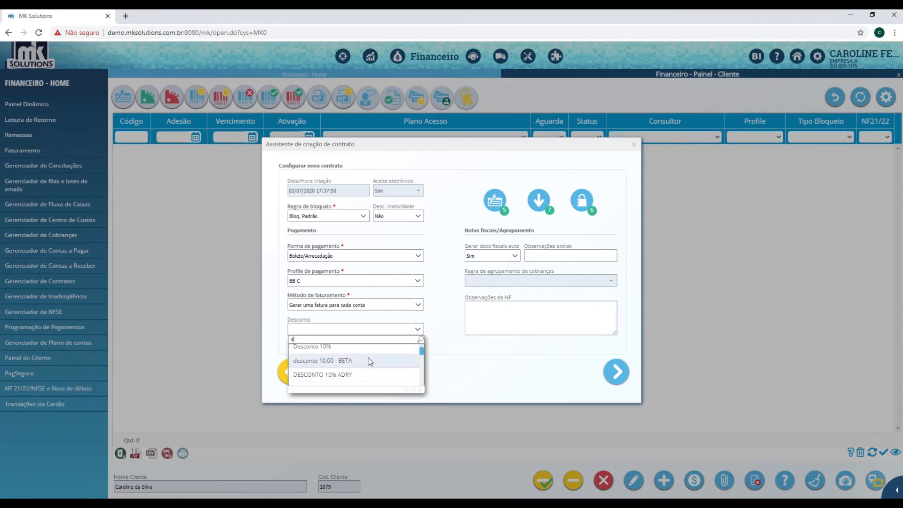
{"action": "scroll", "coordinate": [371, 373], "scroll_direction": "down", "scroll_amount": 2}
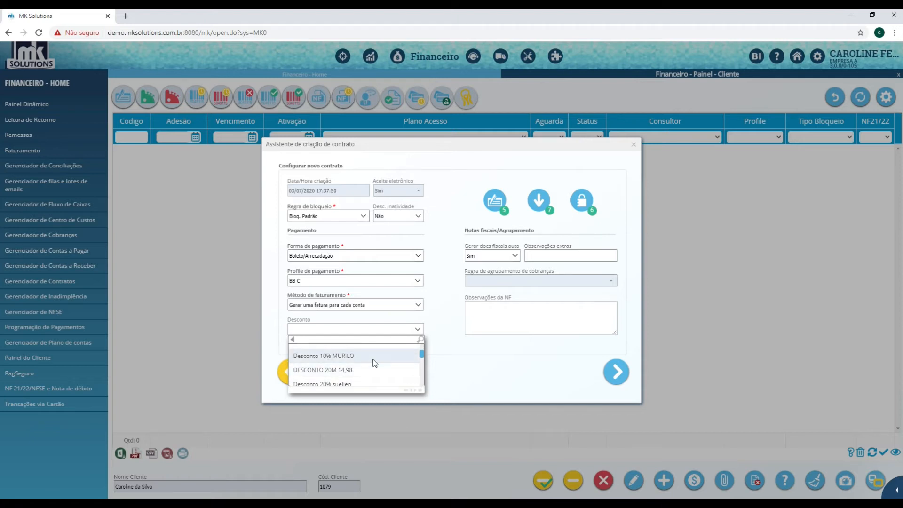
{"action": "scroll", "coordinate": [341, 363], "scroll_direction": "up", "scroll_amount": 3}
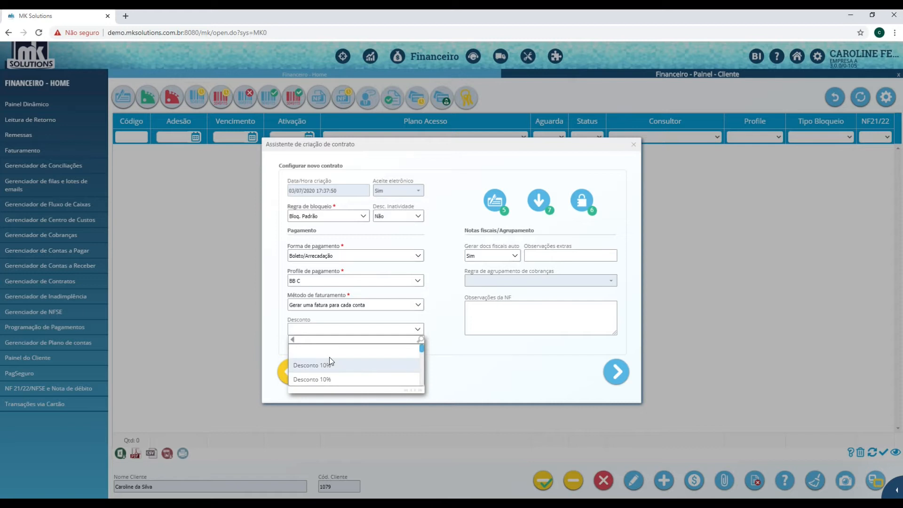
{"action": "left_click", "coordinate": [323, 354]}
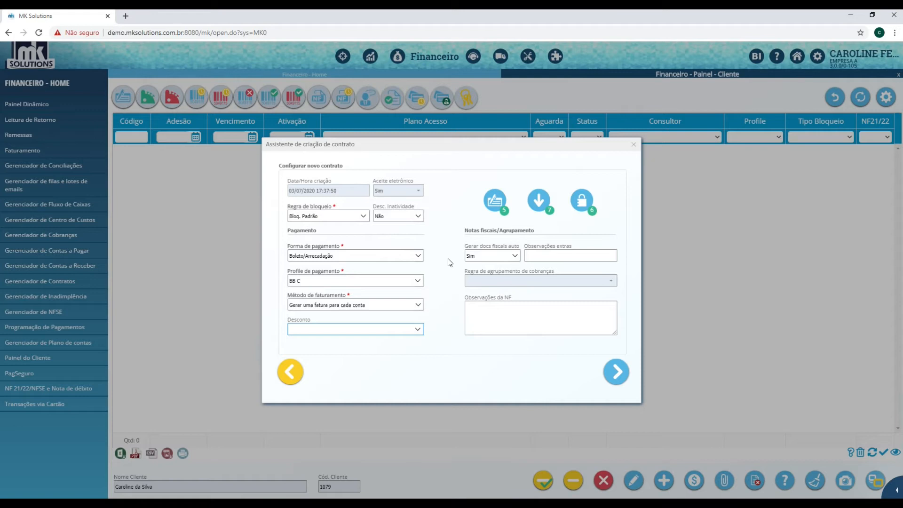
Switch Gerar docs fiscais auto to Não and return it to Sim
{"action": "left_click", "coordinate": [516, 256]}
{"action": "left_click", "coordinate": [487, 303]}
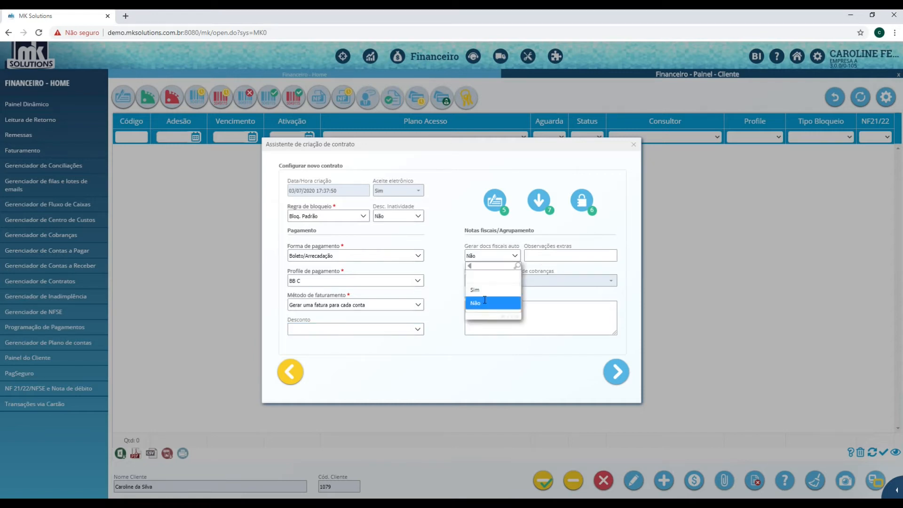
{"action": "left_click", "coordinate": [514, 256]}
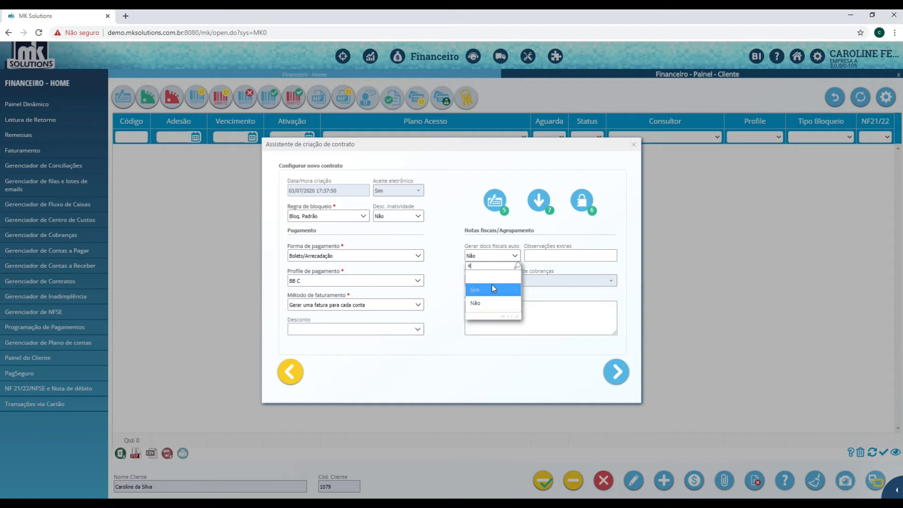
{"action": "left_click", "coordinate": [493, 289]}
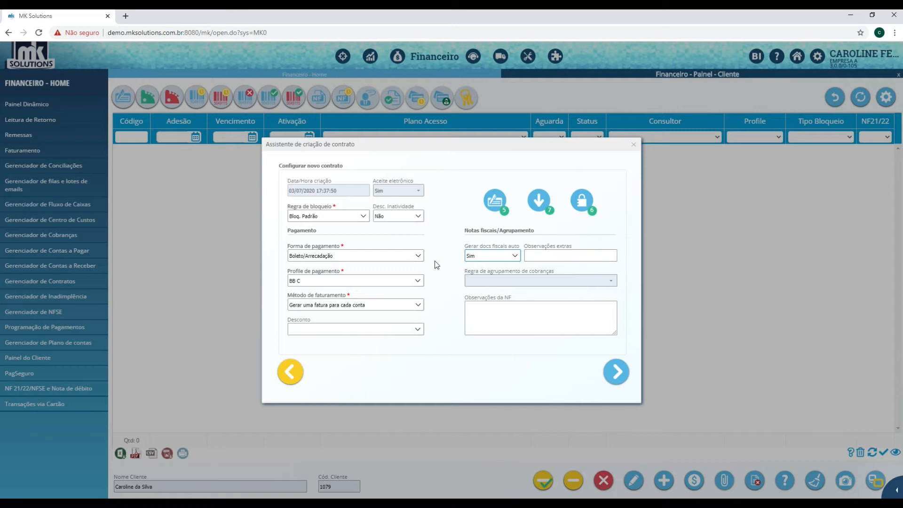
Switch the billing method to Permitir o agrupamento das contas em faturas and return it to Gerar uma fatura para cada conta
{"action": "left_click", "coordinate": [468, 314]}
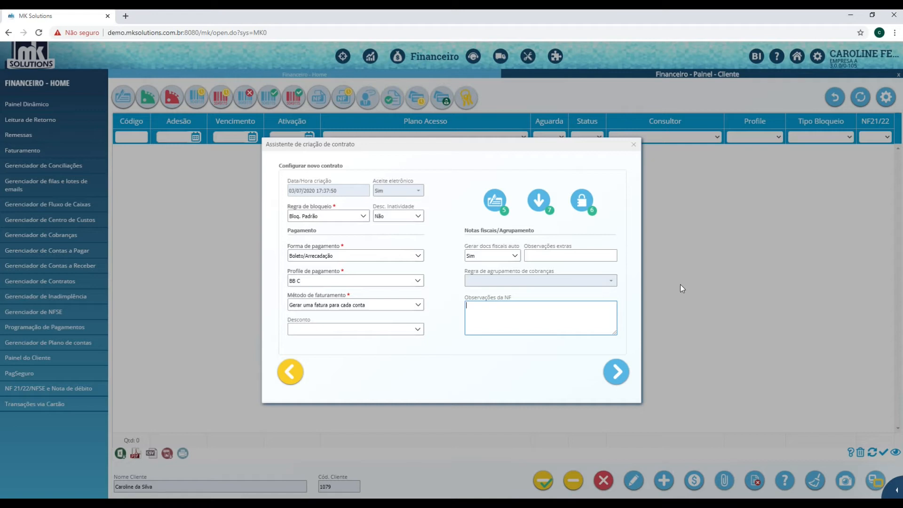
{"action": "left_click", "coordinate": [417, 305]}
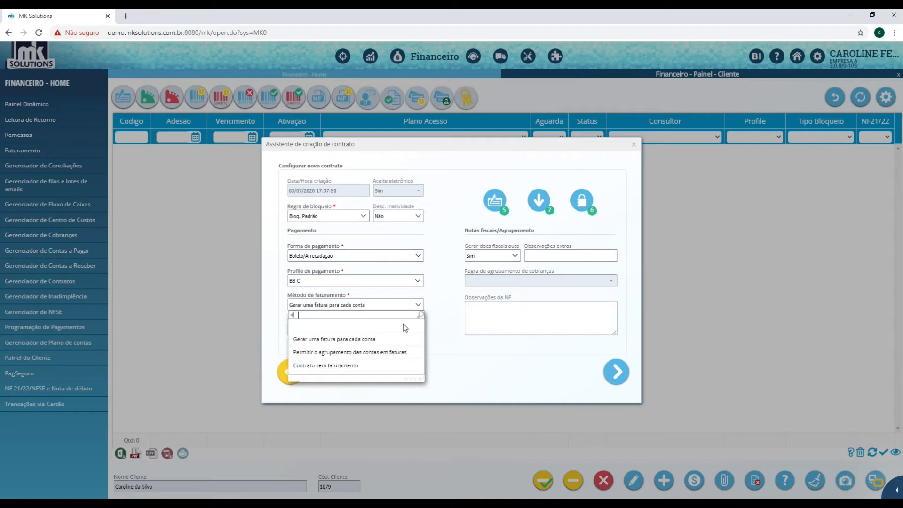
{"action": "left_click", "coordinate": [357, 356]}
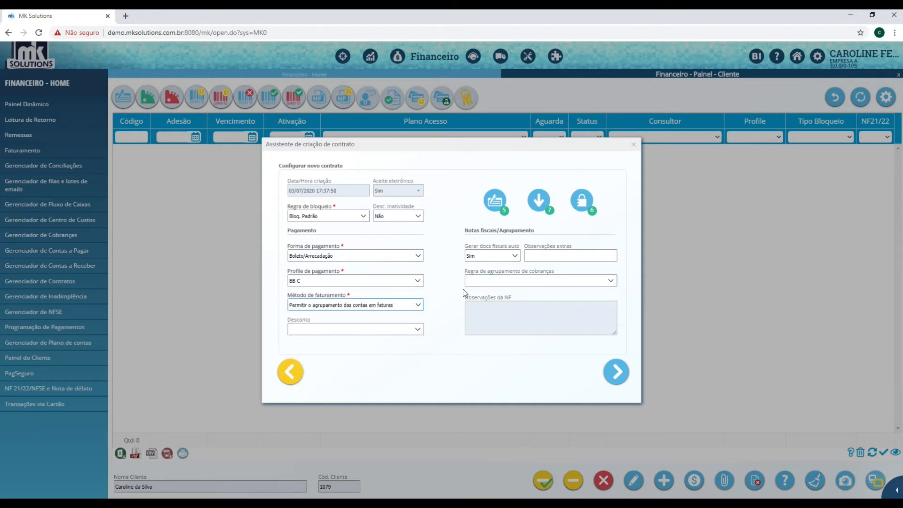
{"action": "mouse_move", "coordinate": [499, 291]}
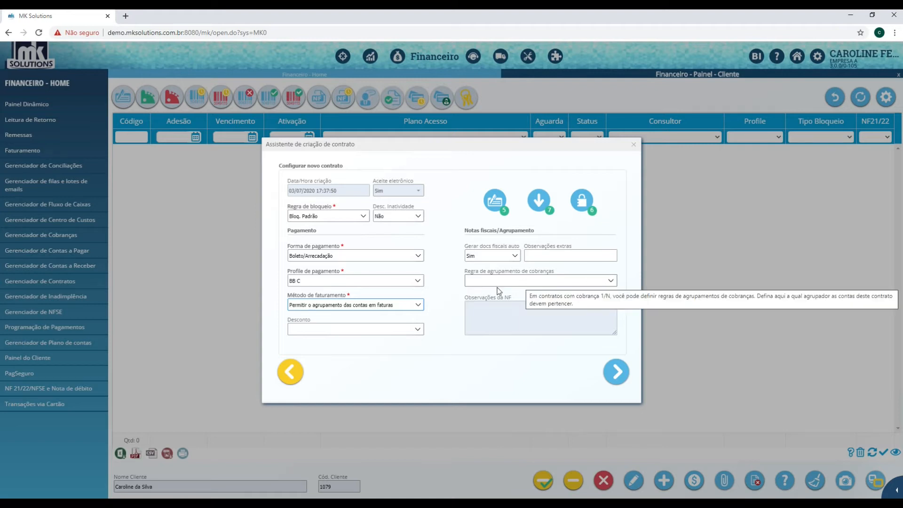
{"action": "left_click", "coordinate": [420, 306]}
{"action": "left_click", "coordinate": [350, 342]}
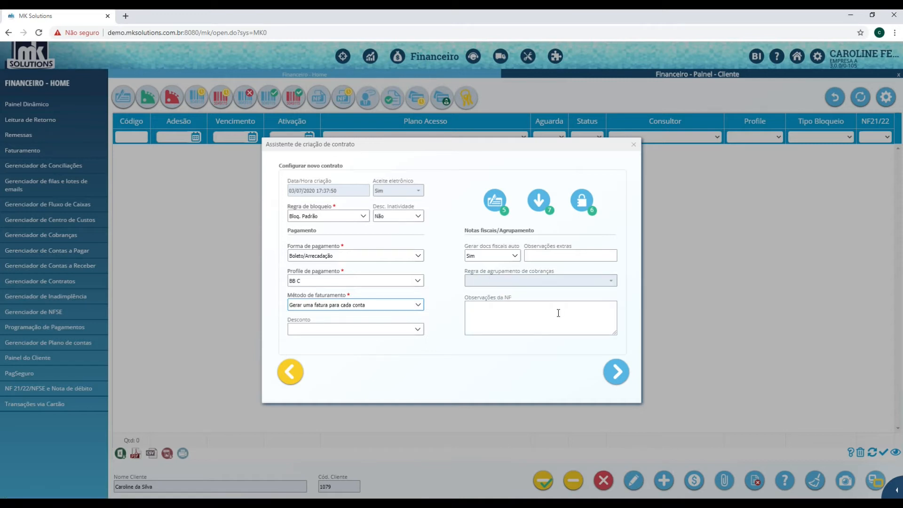
Continue to the adhesion settings and set the effective Valor de adesão to 250 with Num. parcelas 1
{"action": "left_click", "coordinate": [616, 372]}
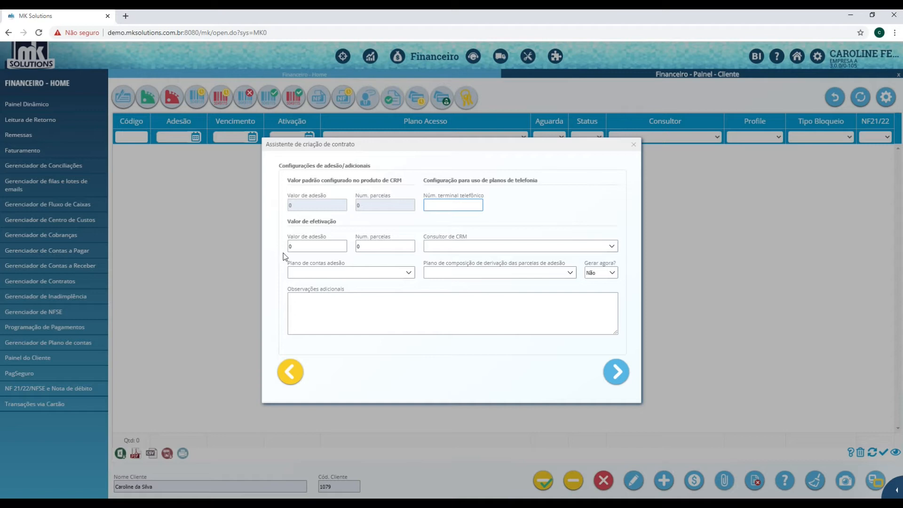
{"action": "left_click", "coordinate": [306, 247]}
{"action": "type", "text": "20"}
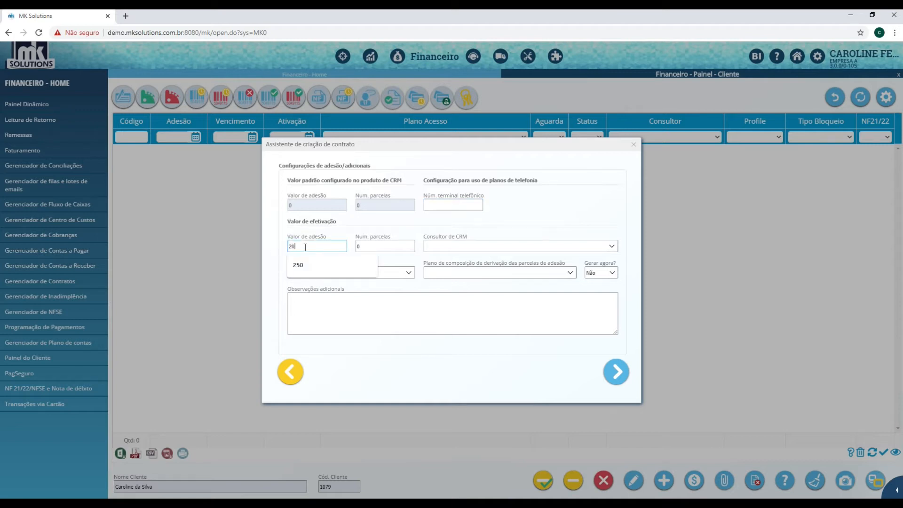
{"action": "key", "text": "BackSpace"}
{"action": "type", "text": "50"}
{"action": "left_click", "coordinate": [393, 250]}
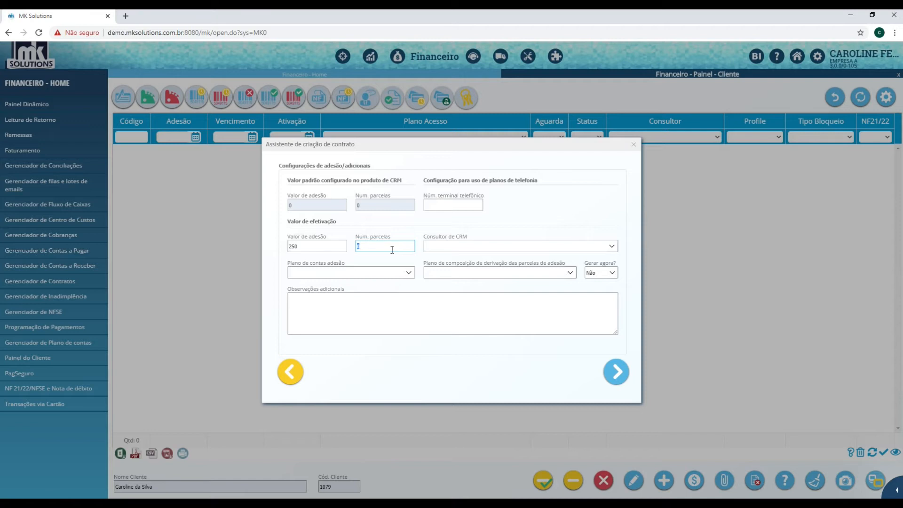
Set Plano de contas adesão to account 01.00.00.03.00.02 and the composition plan for the adhesion installments to Nf-21 Adesão
{"action": "left_click", "coordinate": [611, 249]}
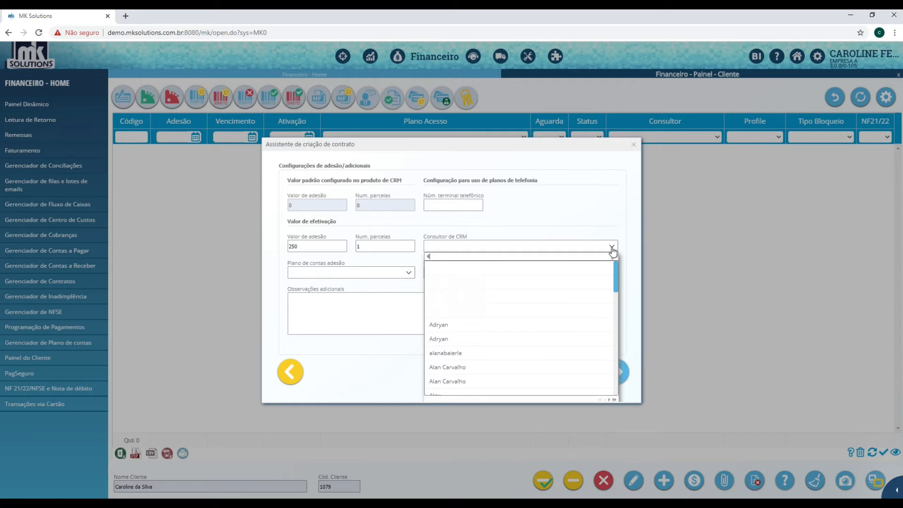
{"action": "left_click", "coordinate": [612, 248]}
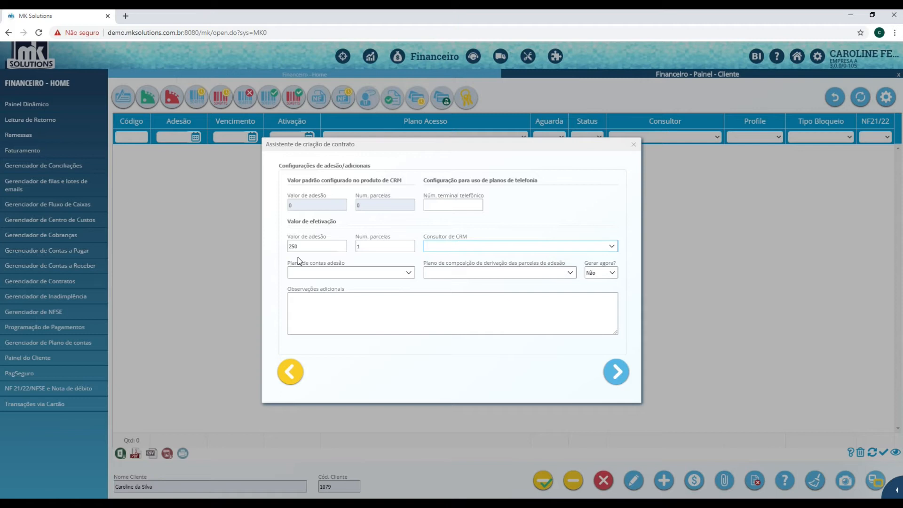
{"action": "left_click", "coordinate": [409, 276]}
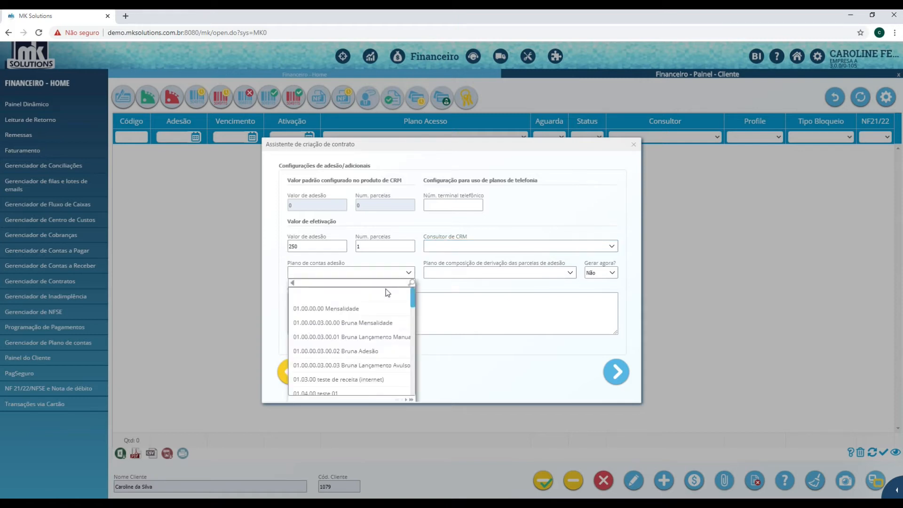
{"action": "left_click", "coordinate": [364, 353]}
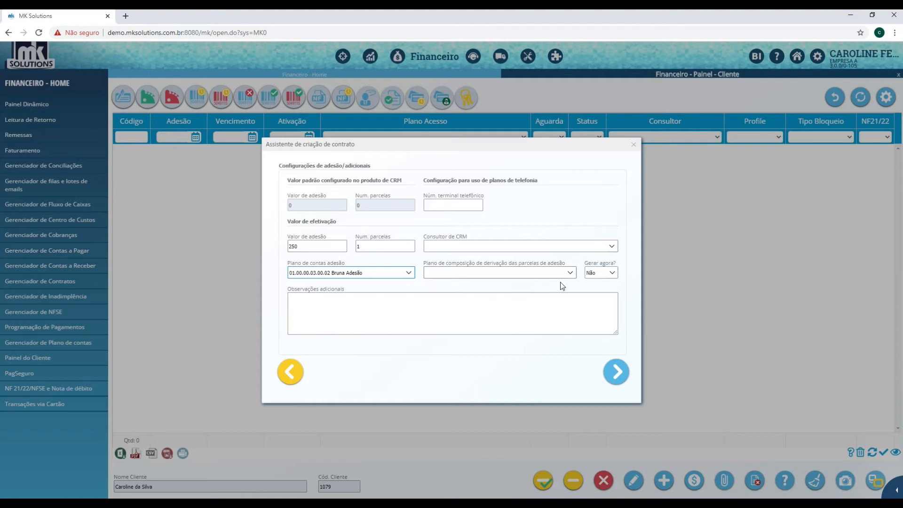
{"action": "left_click", "coordinate": [570, 273]}
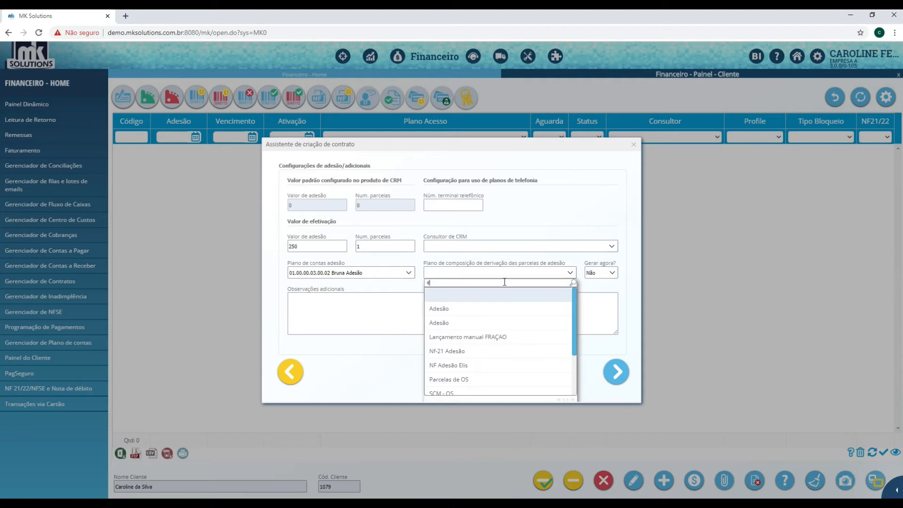
{"action": "left_click", "coordinate": [459, 351]}
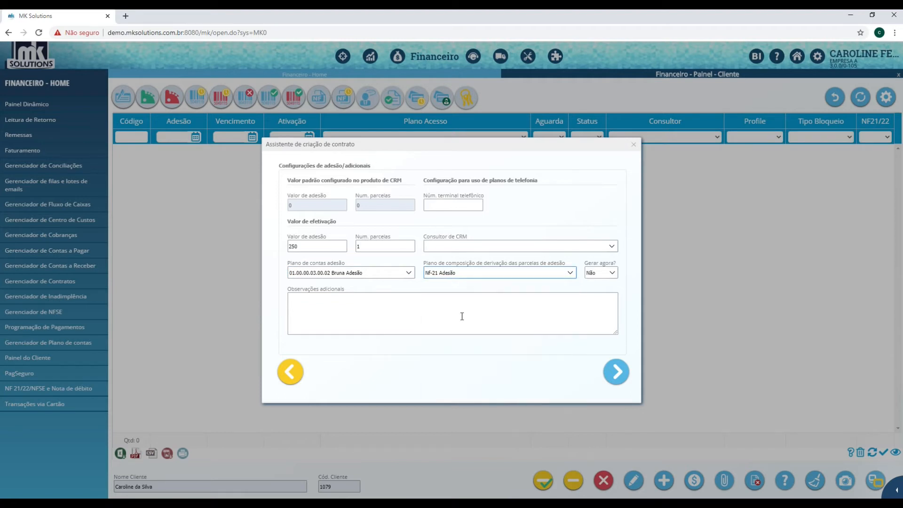
Choose Não for Gerar agora? and continue to the welcome e-mail page
{"action": "left_click", "coordinate": [613, 271]}
{"action": "left_click", "coordinate": [630, 265]}
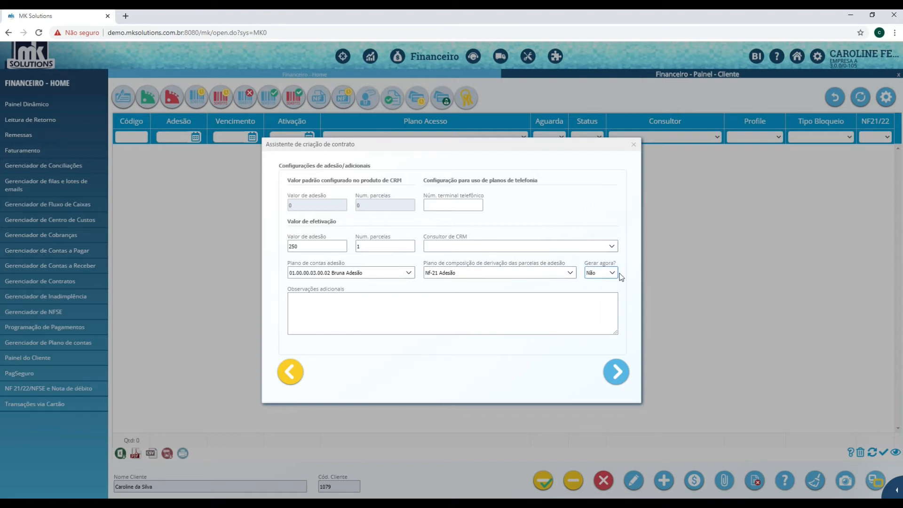
{"action": "left_click", "coordinate": [614, 273]}
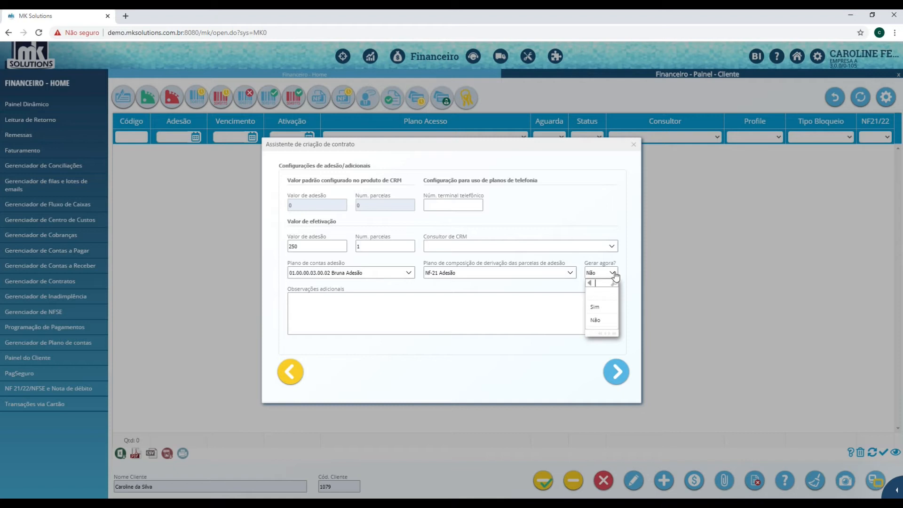
{"action": "left_click", "coordinate": [600, 322]}
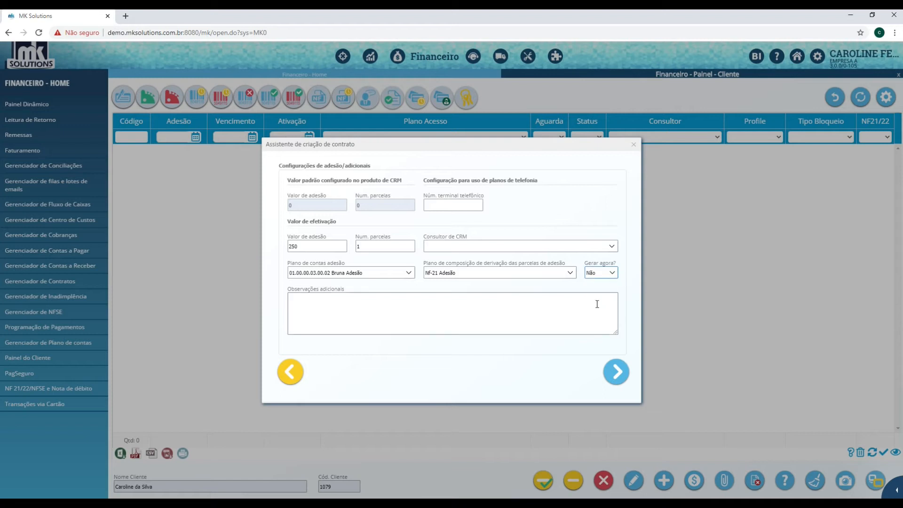
{"action": "left_click", "coordinate": [616, 371]}
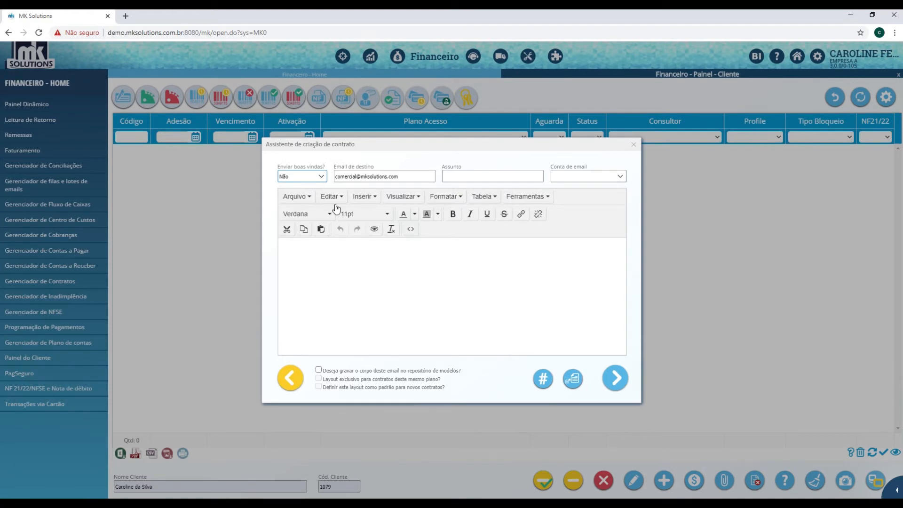
Choose Não for Enviar boas vindas?, leaving the e-mail subject and account blank, and continue to the contract renewal settings
{"action": "left_click", "coordinate": [320, 177]}
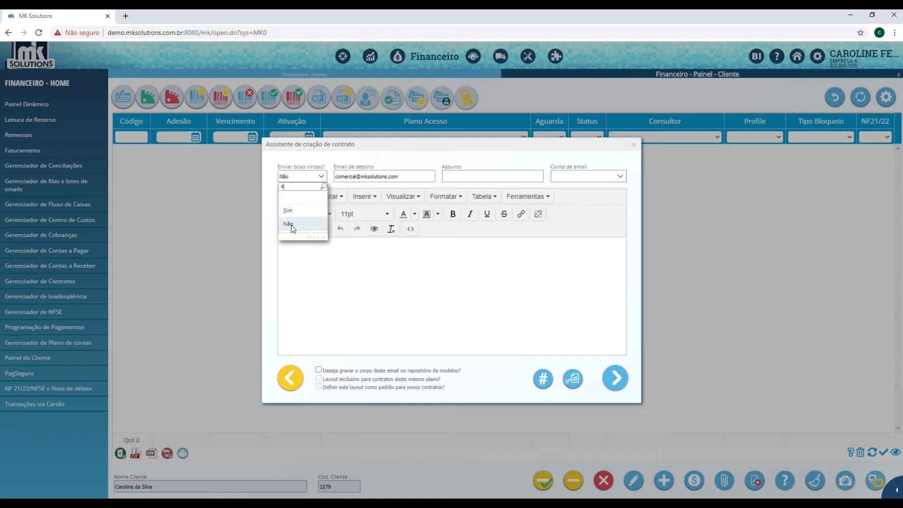
{"action": "left_click", "coordinate": [292, 225]}
{"action": "triple_click", "coordinate": [391, 177]}
{"action": "left_click", "coordinate": [402, 176]}
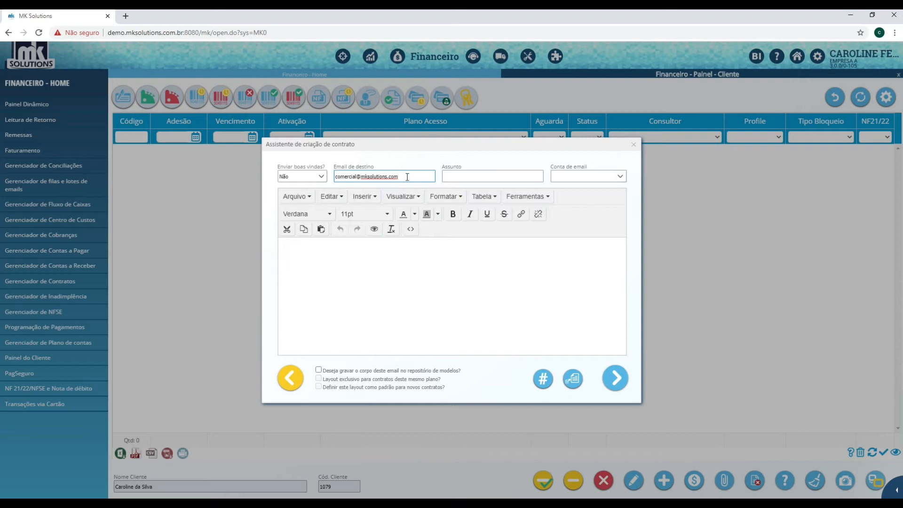
{"action": "left_click", "coordinate": [468, 174]}
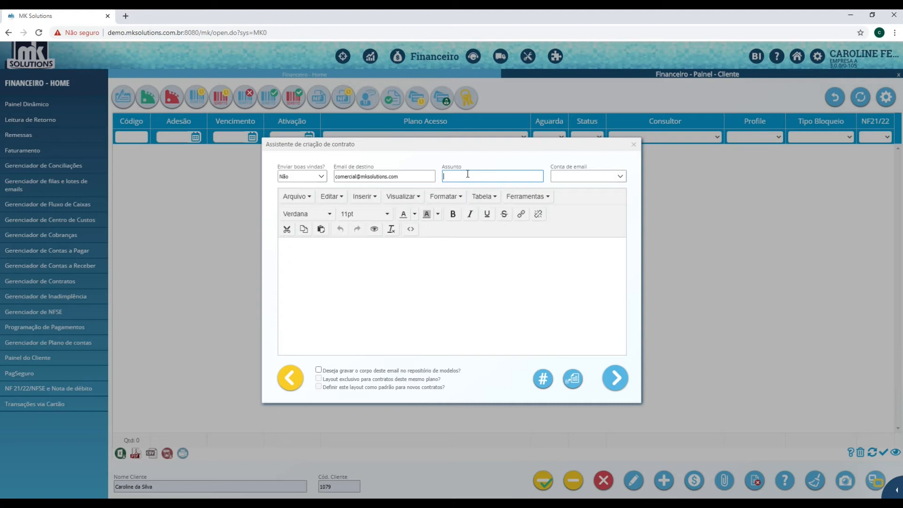
{"action": "left_click", "coordinate": [620, 178]}
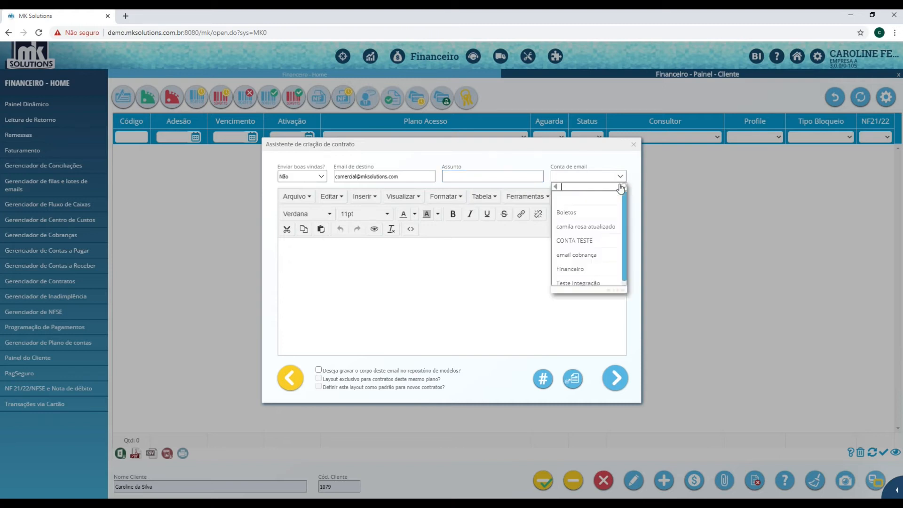
{"action": "left_click", "coordinate": [570, 213]}
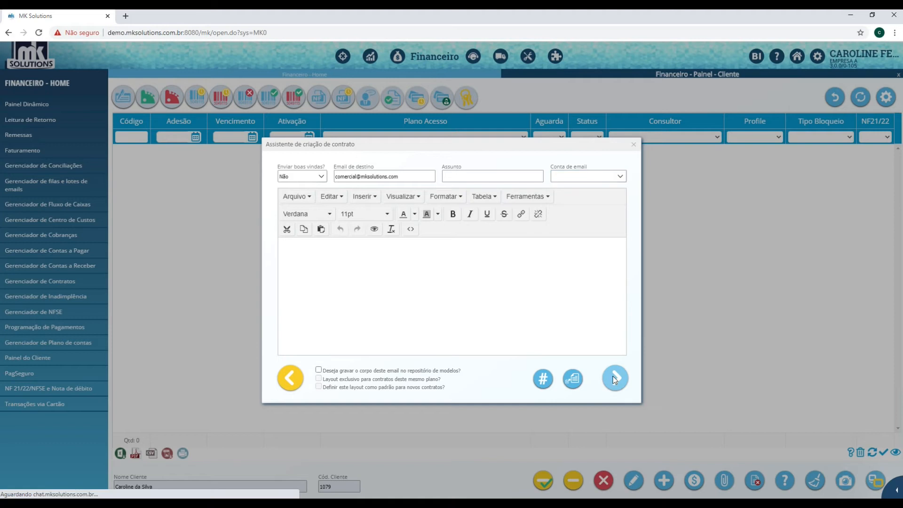
{"action": "left_click", "coordinate": [615, 378]}
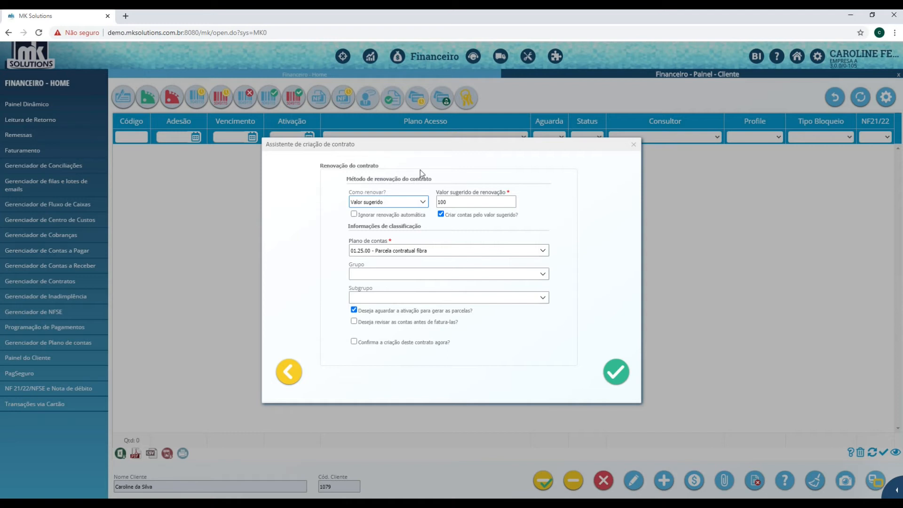
Switch Como renovar? to Valor atual do plano and back to Valor sugerido in the contract renewal settings
{"action": "left_click", "coordinate": [422, 208]}
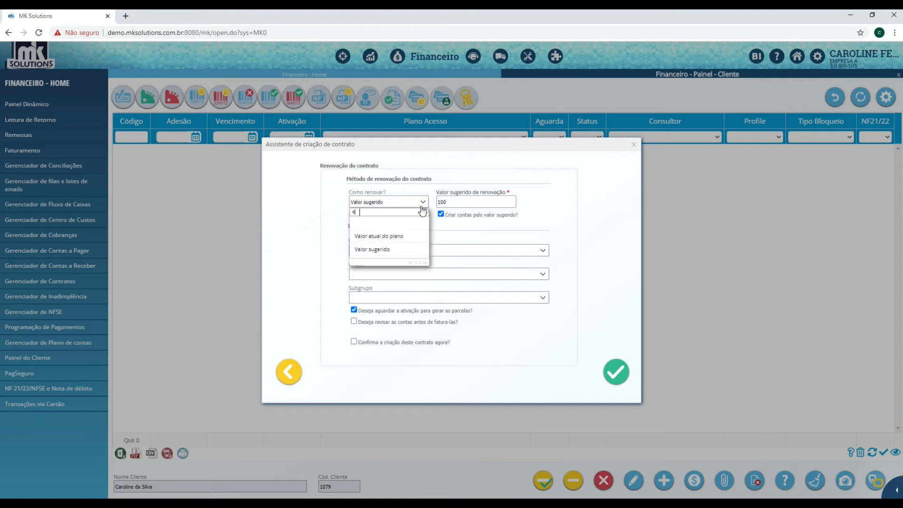
{"action": "left_click", "coordinate": [474, 197]}
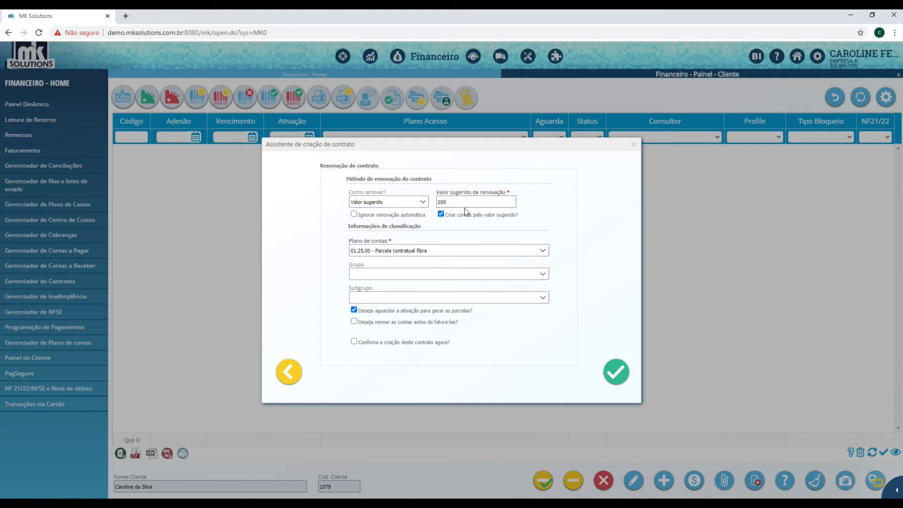
{"action": "double_click", "coordinate": [459, 206]}
{"action": "left_click", "coordinate": [416, 202]}
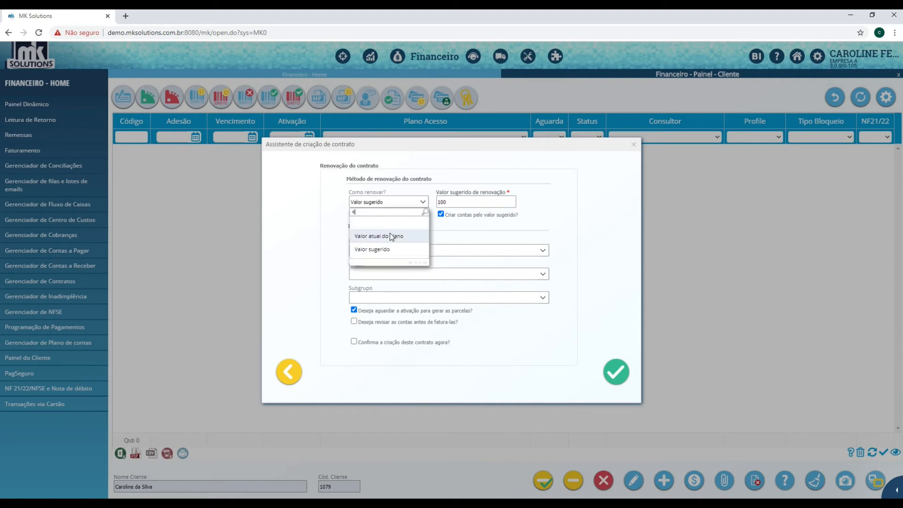
{"action": "left_click", "coordinate": [391, 236]}
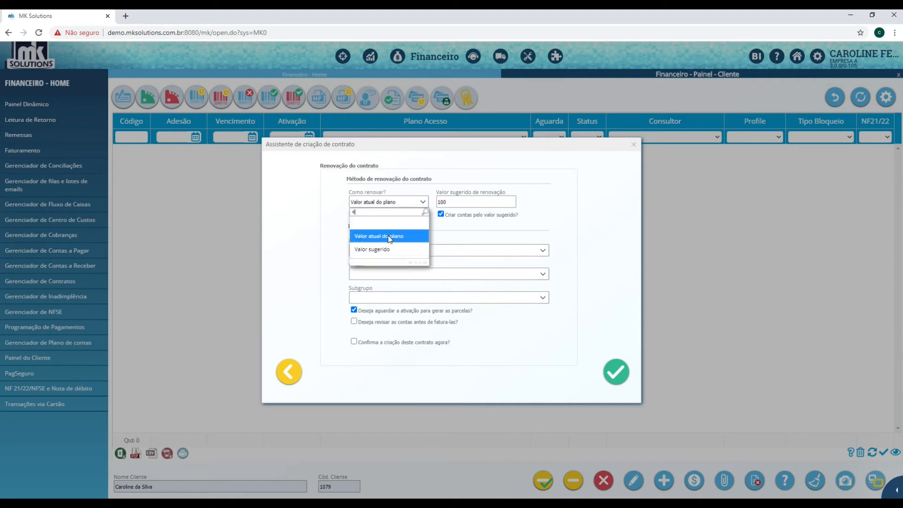
{"action": "left_click", "coordinate": [392, 203]}
{"action": "left_click", "coordinate": [382, 251]}
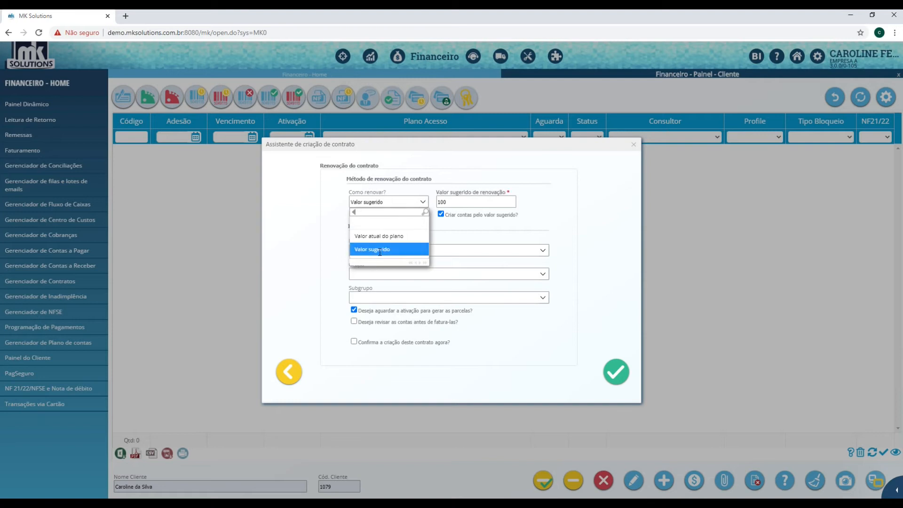
Set Valor sugerido de renovação to 105 and keep Criar contas pelo valor sugerido? enabled
{"action": "double_click", "coordinate": [464, 204]}
{"action": "type", "text": "100"}
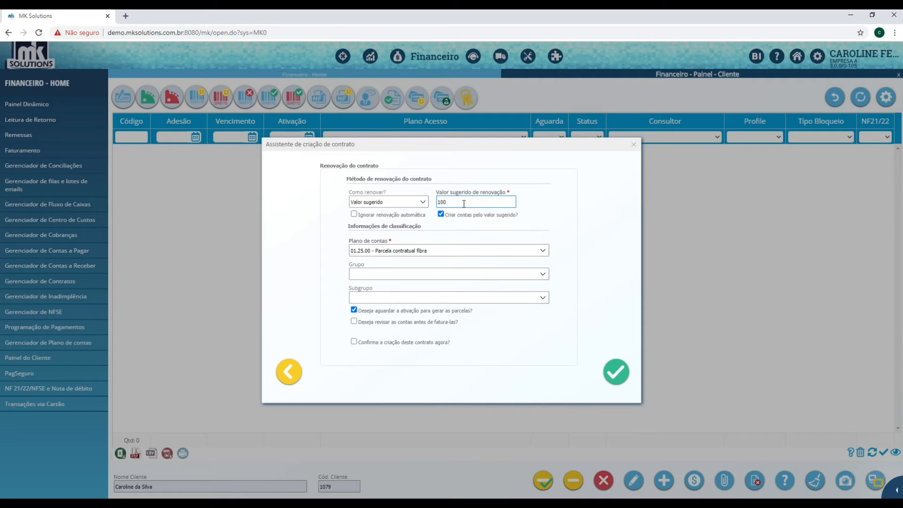
{"action": "key", "text": "BackSpace"}
{"action": "type", "text": "5"}
{"action": "left_click", "coordinate": [442, 215]}
{"action": "left_click", "coordinate": [441, 215]}
Set Como renovar? to Valor atual do plano, disable Criar contas pelo valor sugerido? and enable Ignorar renovação automática
{"action": "left_click", "coordinate": [422, 202]}
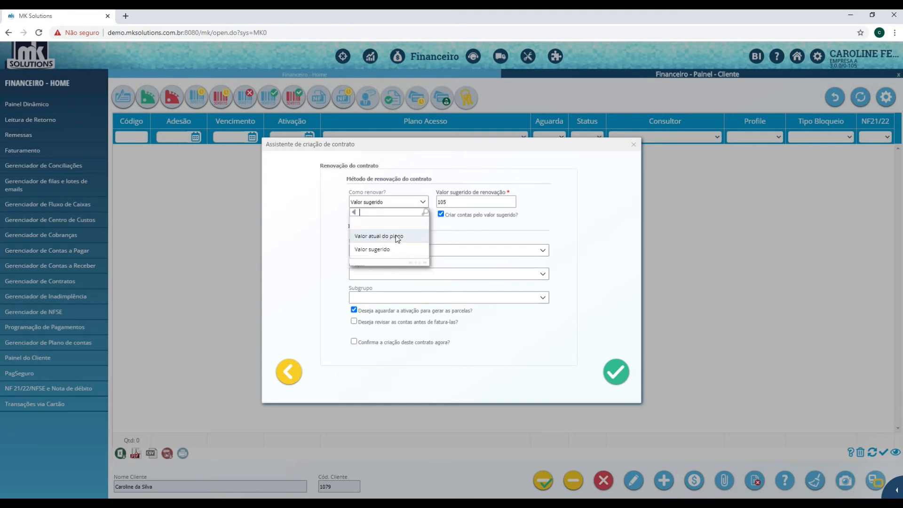
{"action": "left_click", "coordinate": [397, 238]}
{"action": "left_click", "coordinate": [440, 214]}
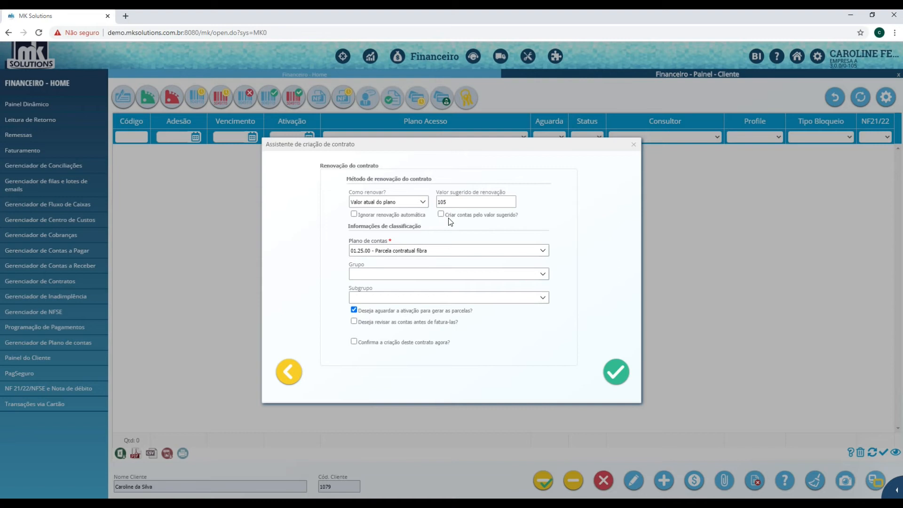
{"action": "left_click", "coordinate": [423, 202]}
{"action": "left_click", "coordinate": [388, 235]}
{"action": "left_click", "coordinate": [354, 214]}
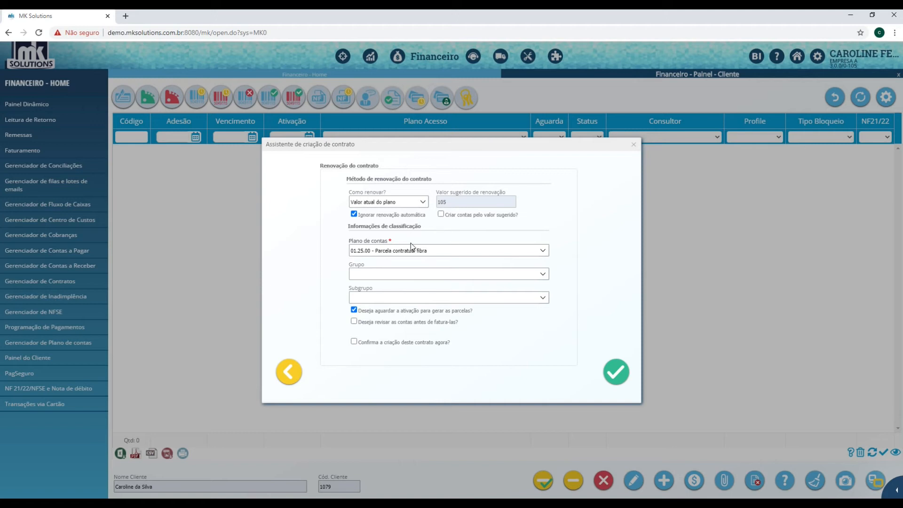
Set the contract's Plano de contas to the Mensalidade account 01.00.00.03.00.00, leaving Grupo and Subgrupo blank
{"action": "left_click", "coordinate": [543, 251]}
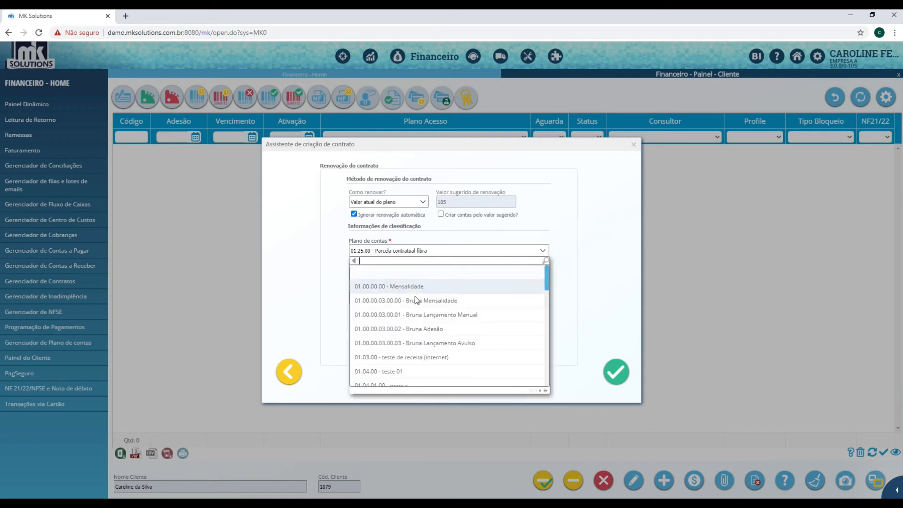
{"action": "left_click", "coordinate": [454, 249]}
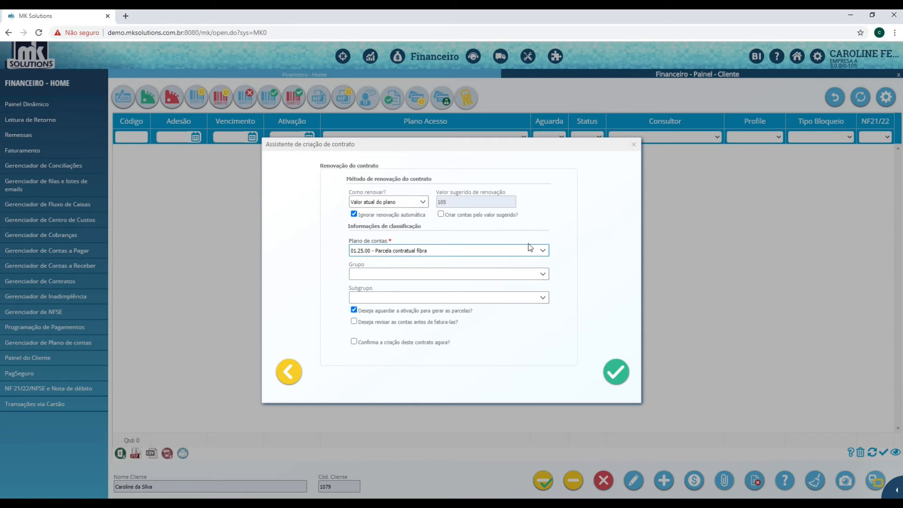
{"action": "left_click", "coordinate": [541, 251]}
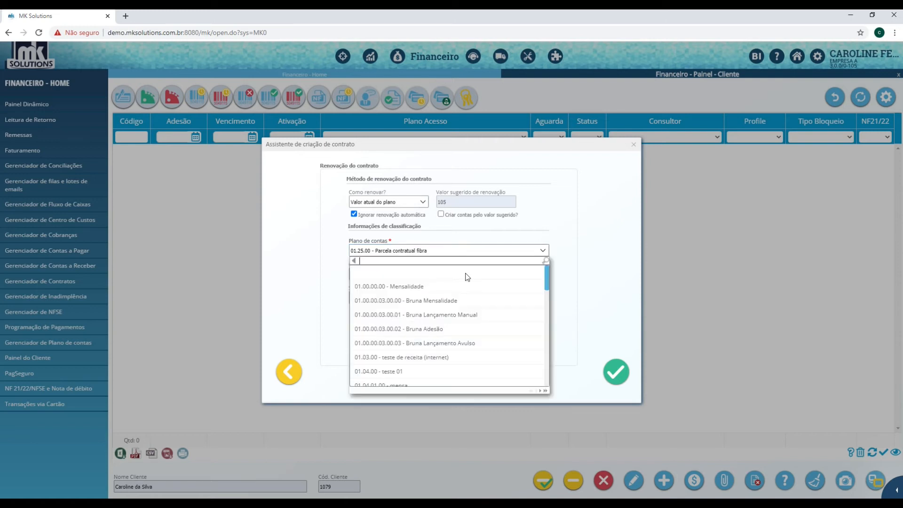
{"action": "left_click", "coordinate": [400, 301]}
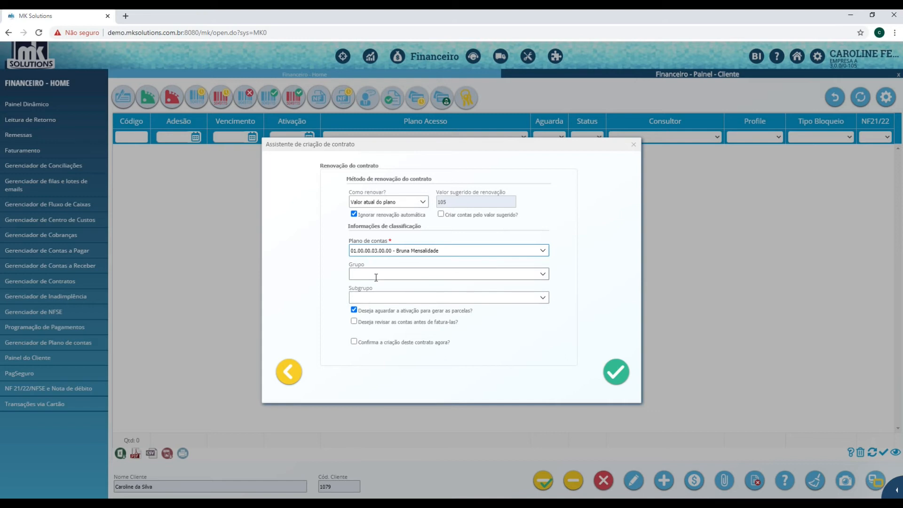
Disable Deseja aguardar a ativação para gerar as parcelas? and leave Deseja revisar as contas antes de faturá-las? disabled
{"action": "mouse_move", "coordinate": [376, 277]}
{"action": "mouse_move", "coordinate": [496, 323]}
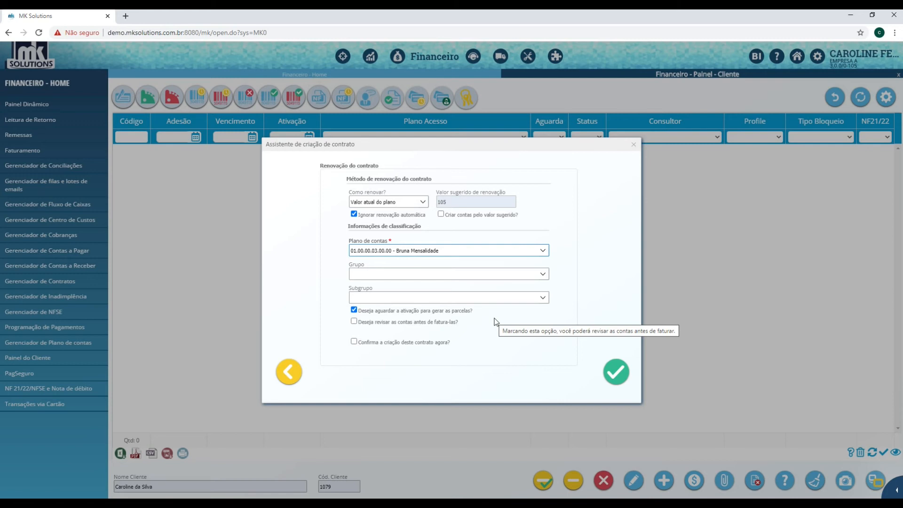
{"action": "left_click", "coordinate": [354, 310]}
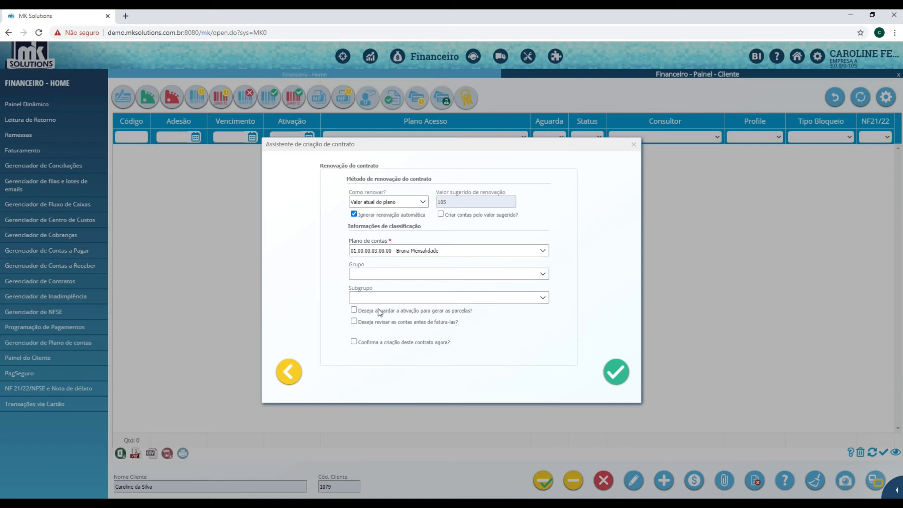
{"action": "left_click", "coordinate": [618, 376]}
{"action": "left_click", "coordinate": [353, 321]}
{"action": "left_click", "coordinate": [354, 324]}
Enable Confirma a criação deste contrato agora?, save the contract and acknowledge the message
{"action": "left_click", "coordinate": [354, 342]}
{"action": "left_click", "coordinate": [618, 371]}
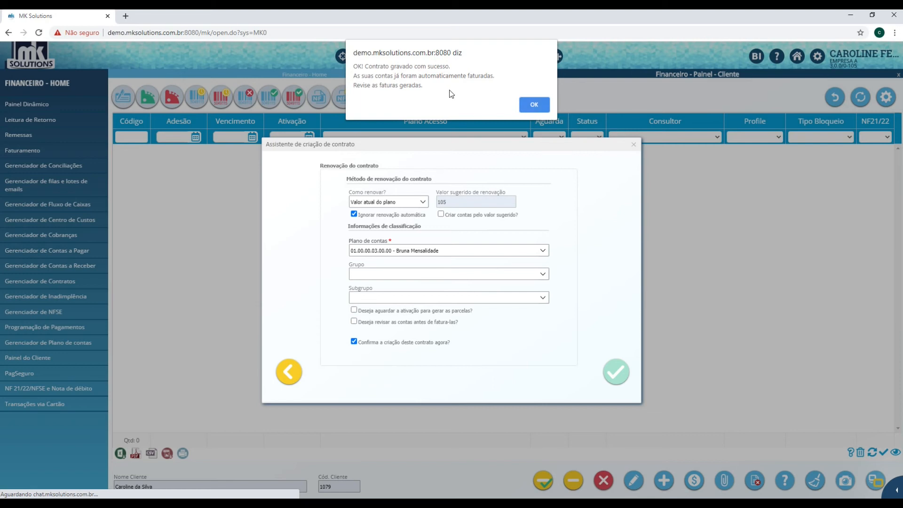
{"action": "left_click", "coordinate": [530, 108]}
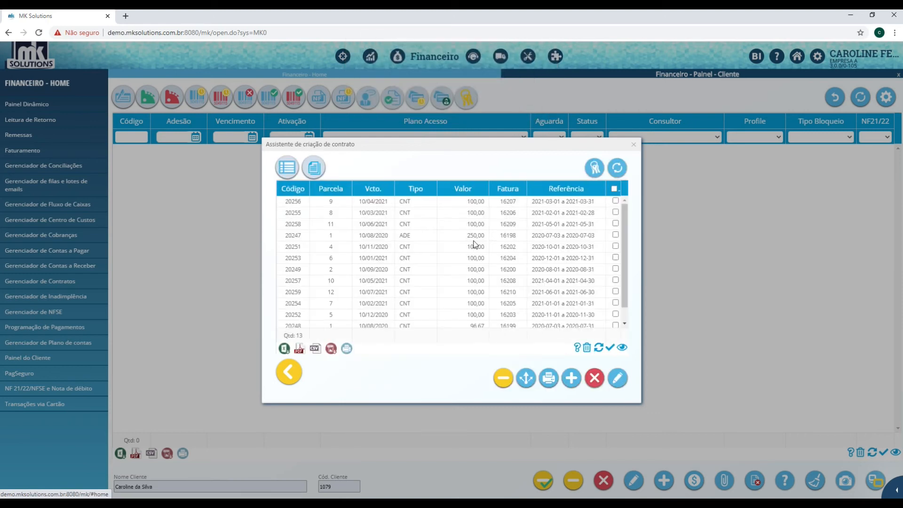
Review the installments and invoices generated for the contract, and close the creation assistant
{"action": "scroll", "coordinate": [397, 303], "scroll_direction": "down", "scroll_amount": 1}
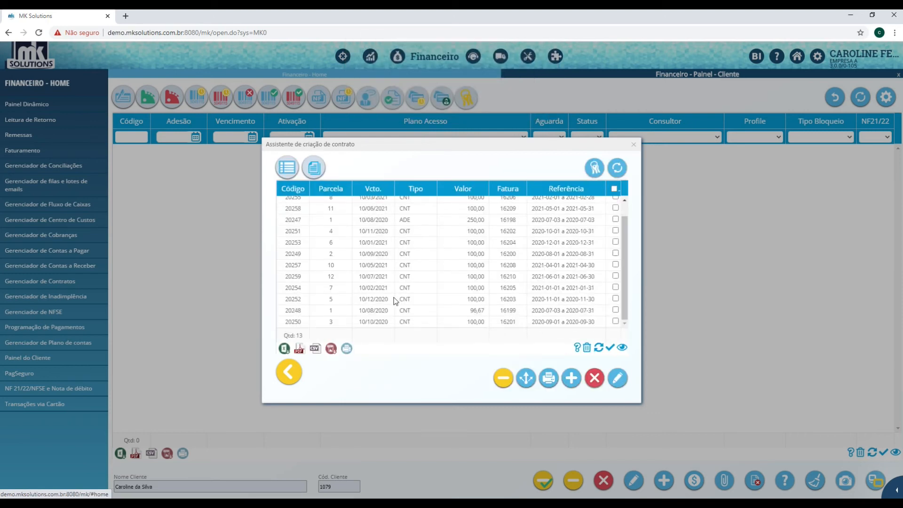
{"action": "scroll", "coordinate": [529, 325], "scroll_direction": "up", "scroll_amount": 1}
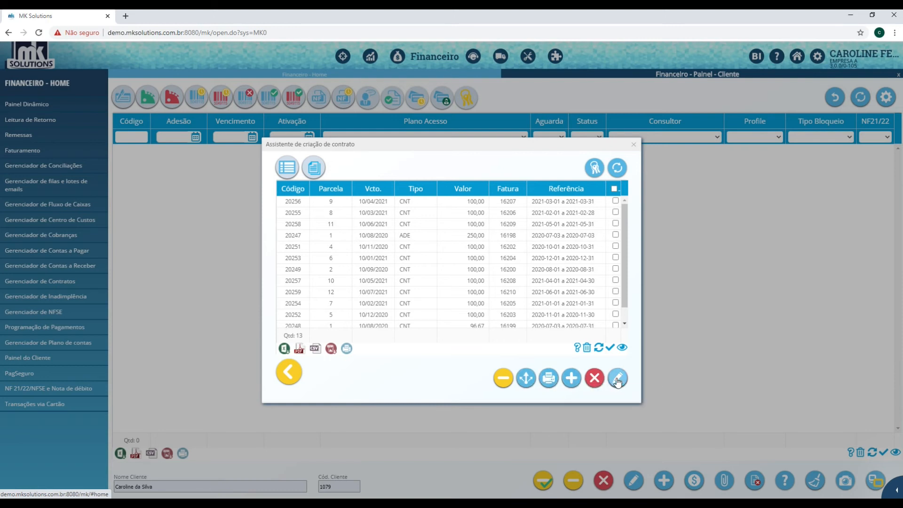
{"action": "left_click", "coordinate": [632, 147]}
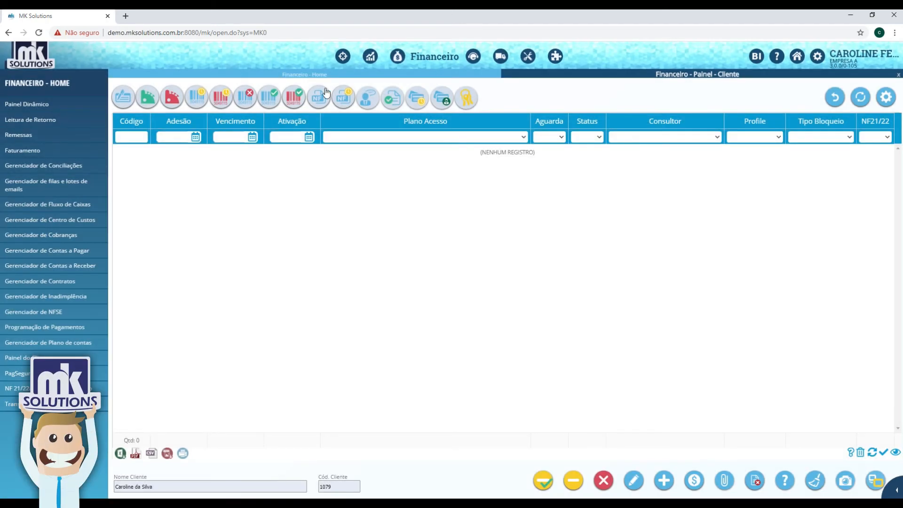
Switch to the CRM module and open the most recently finalized lead in stage 5
{"action": "left_click", "coordinate": [342, 57]}
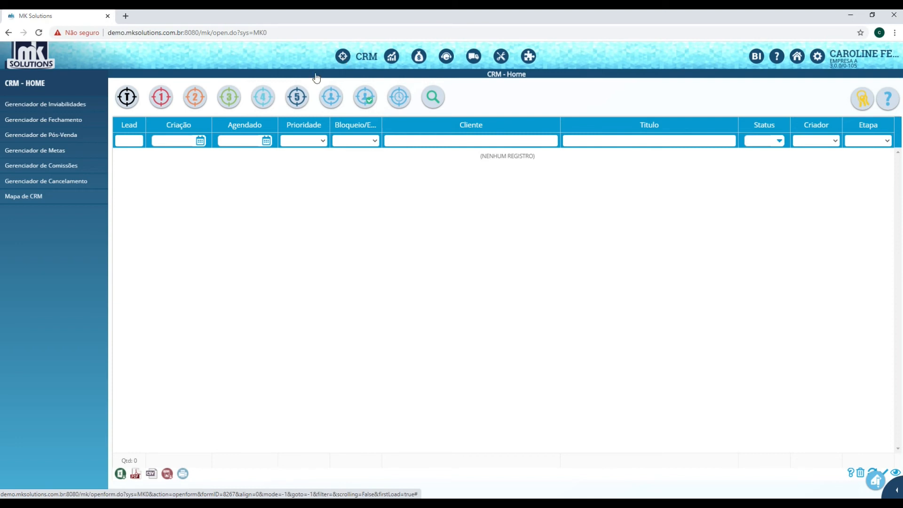
{"action": "left_click", "coordinate": [296, 99]}
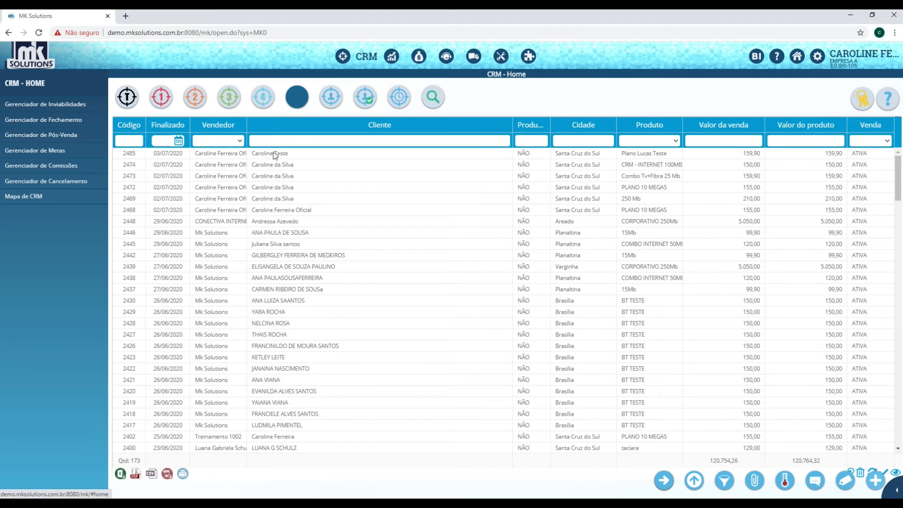
{"action": "left_click", "coordinate": [275, 155]}
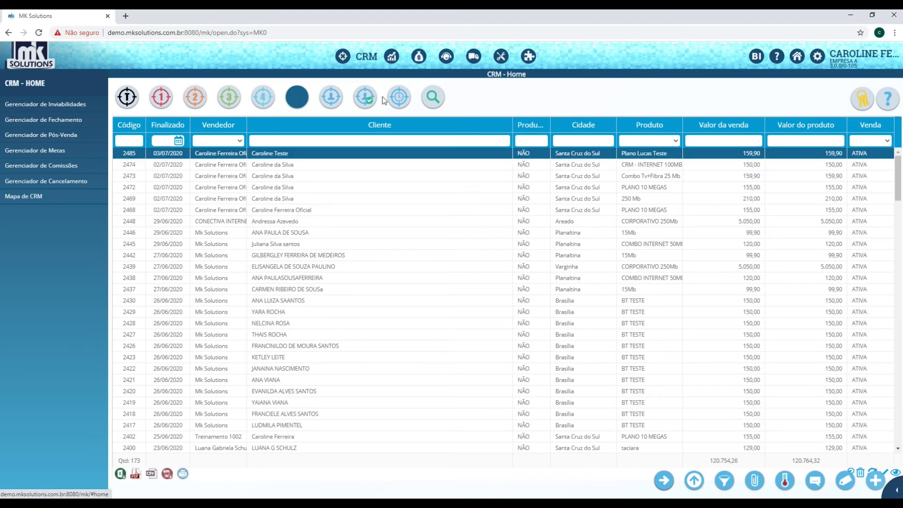
{"action": "left_click", "coordinate": [664, 480]}
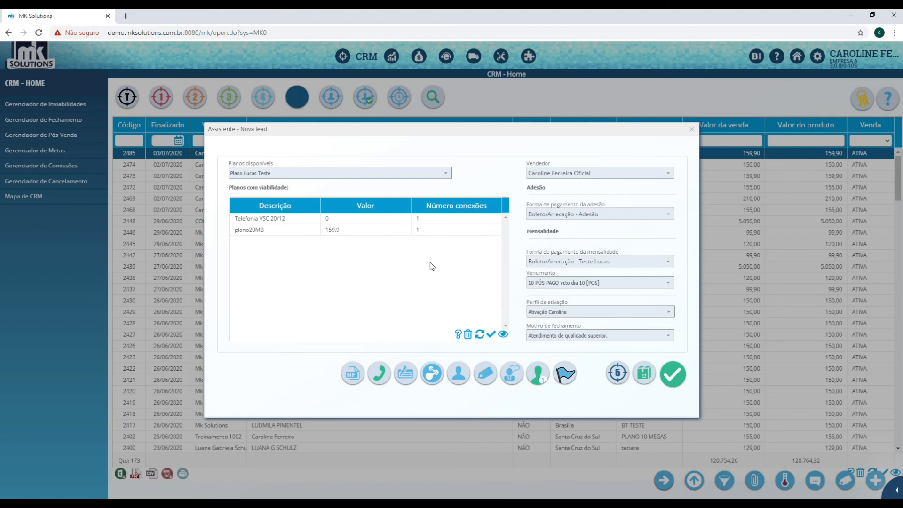
Open the contracts associated with the lead, view the new-contract assistant's initial page, and close the dialogs without creating a contract
{"action": "left_click", "coordinate": [407, 374]}
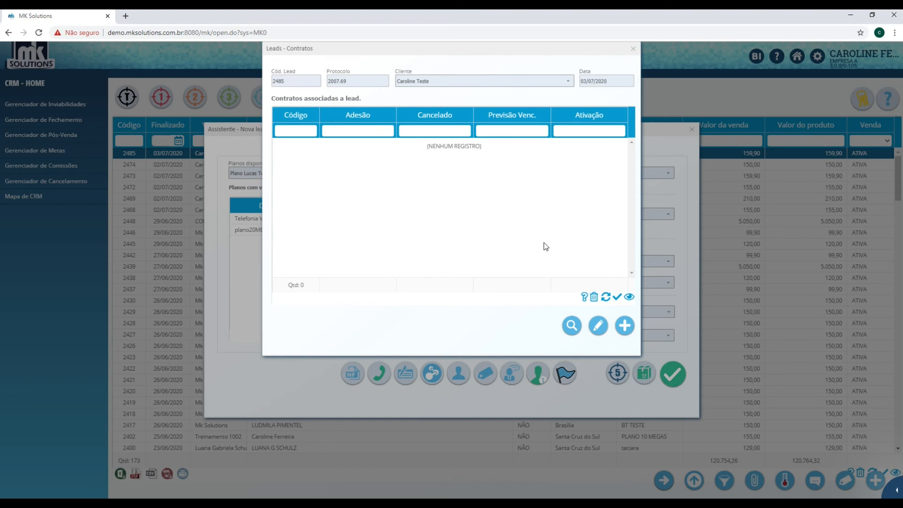
{"action": "left_click", "coordinate": [626, 328]}
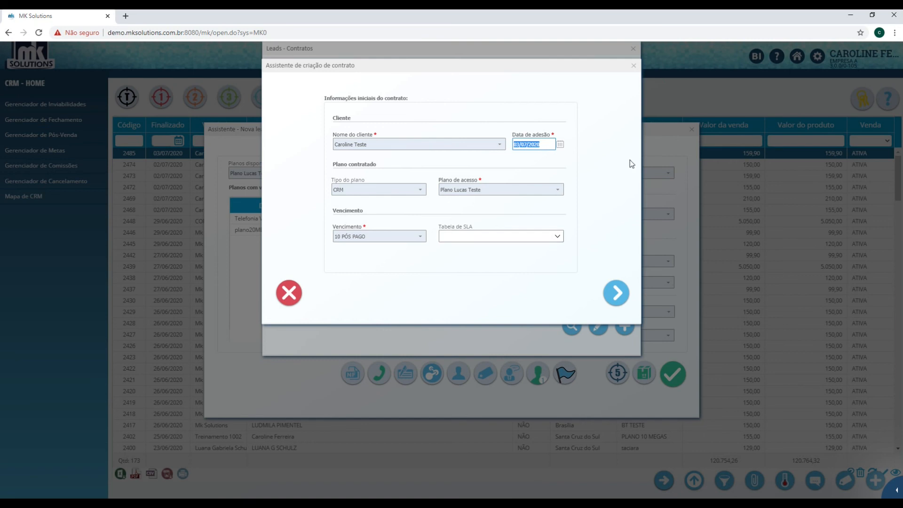
{"action": "left_click", "coordinate": [634, 67]}
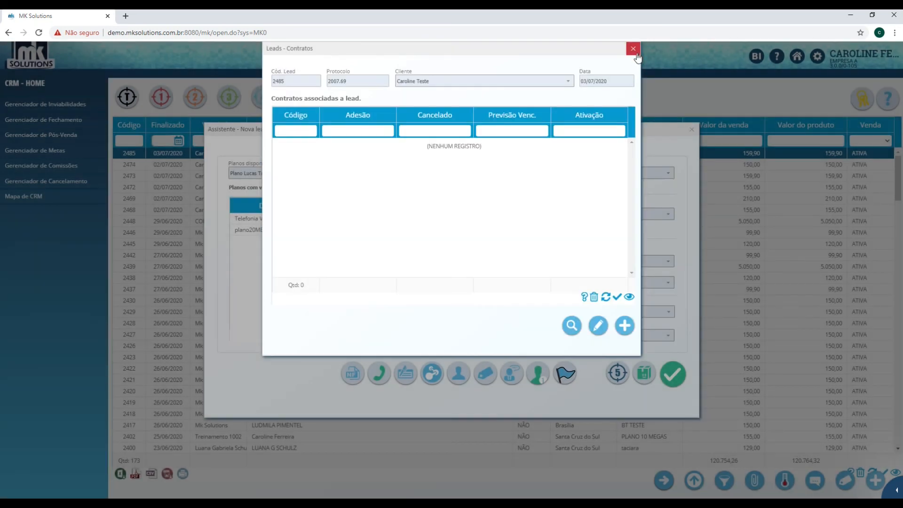
{"action": "left_click", "coordinate": [633, 48]}
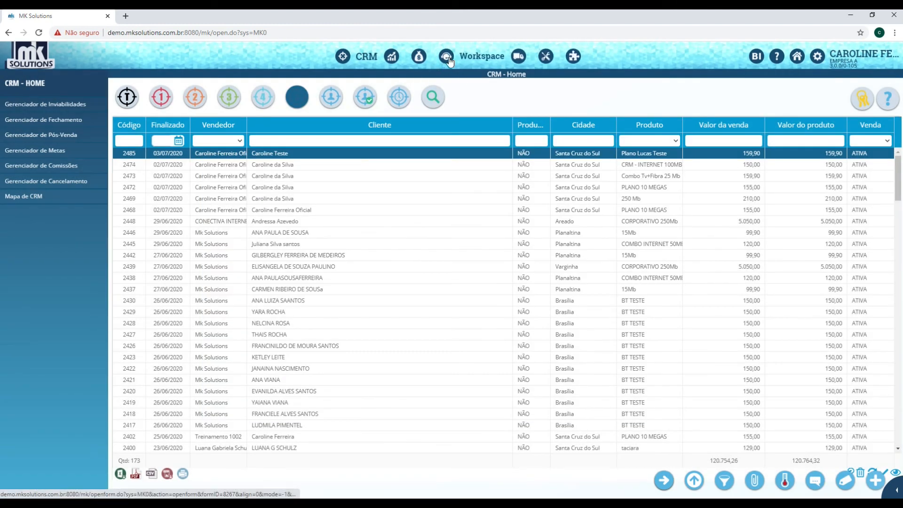
Switch to the Workspace module, open Atendimentos - Painel and start a new atendimento
{"action": "left_click", "coordinate": [449, 58]}
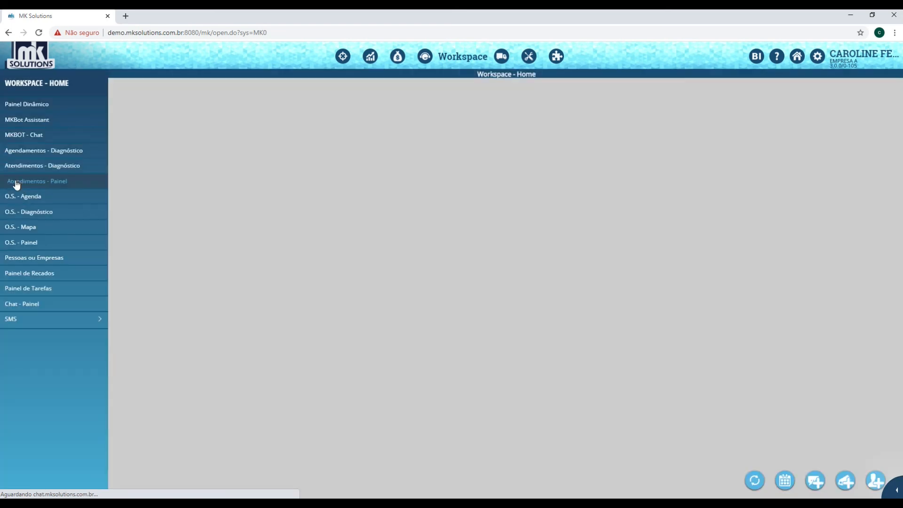
{"action": "left_click", "coordinate": [16, 182]}
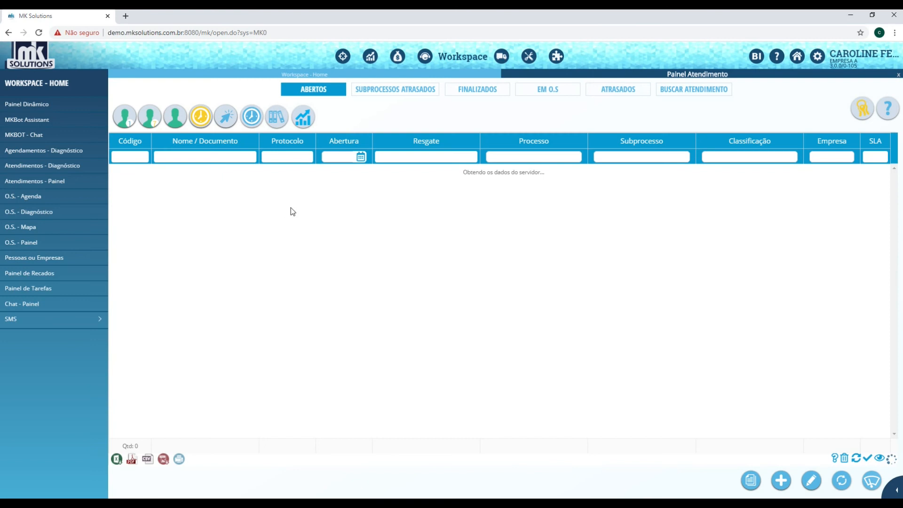
{"action": "left_click", "coordinate": [781, 482]}
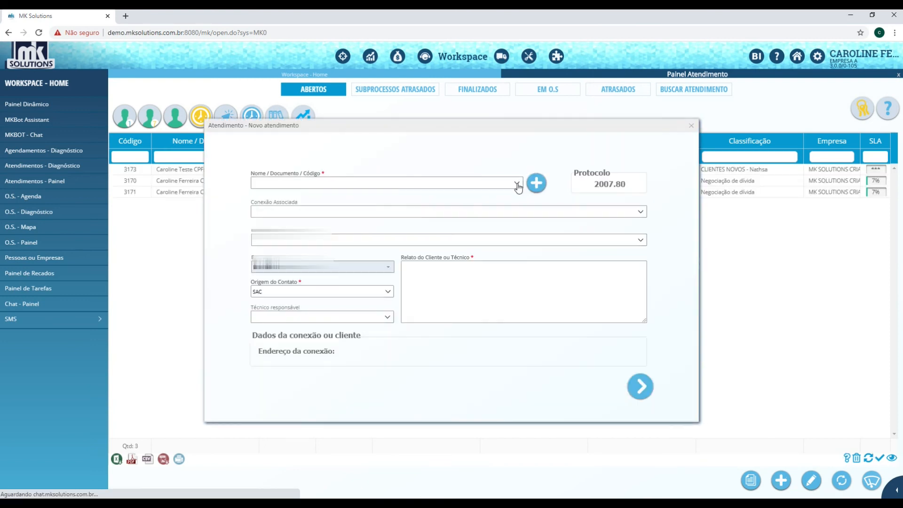
Select the client for the new atendimento, enter "Criar contrato." as the Relato do Cliente ou Técnico and continue to Consulta expressa
{"action": "left_click", "coordinate": [517, 184]}
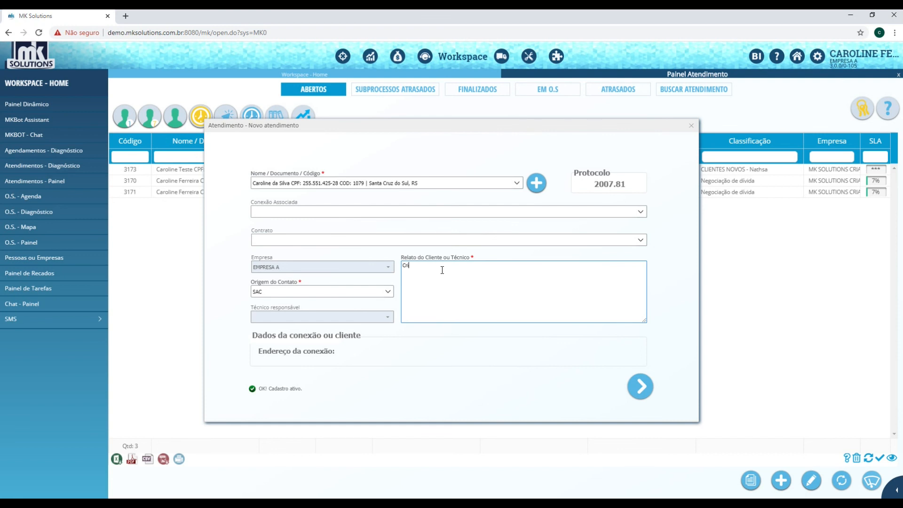
{"action": "type", "text": "ntrato."}
{"action": "left_click", "coordinate": [647, 386]}
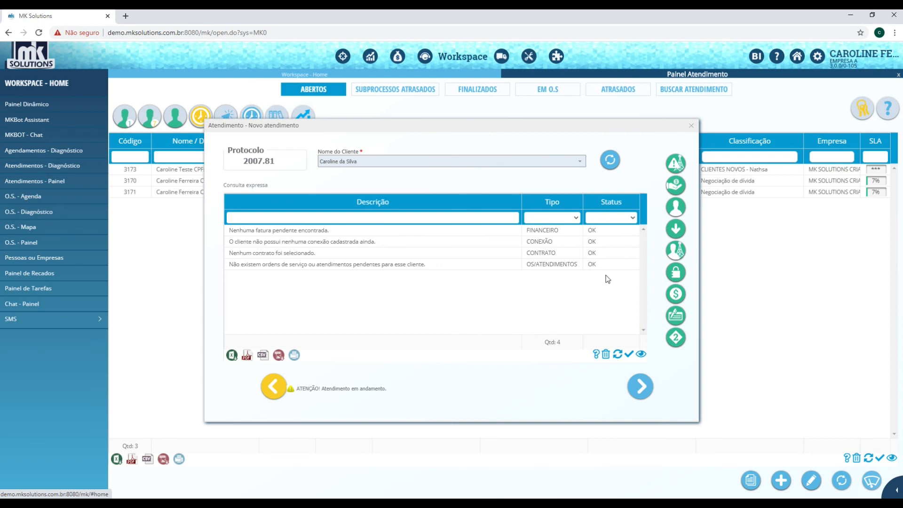
Start the atendimento with the process ADESÃO 1012 and the classification CLIENTE NOVO AL, leaving the notification level and initial comment blank
{"action": "left_click", "coordinate": [641, 386]}
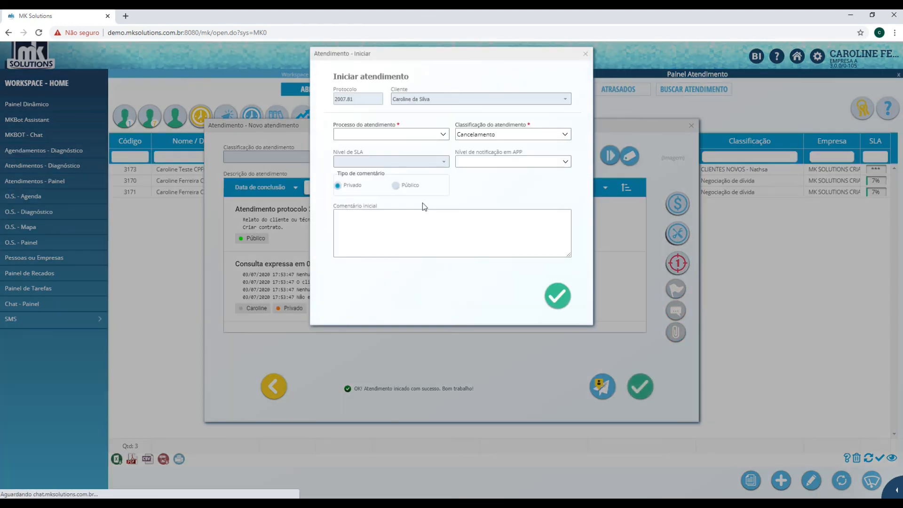
{"action": "left_click", "coordinate": [443, 136]}
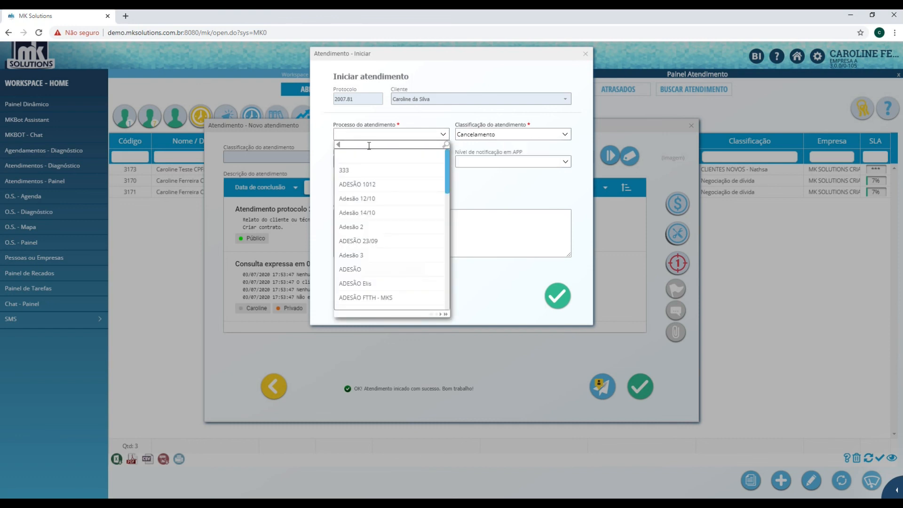
{"action": "left_click", "coordinate": [362, 185]}
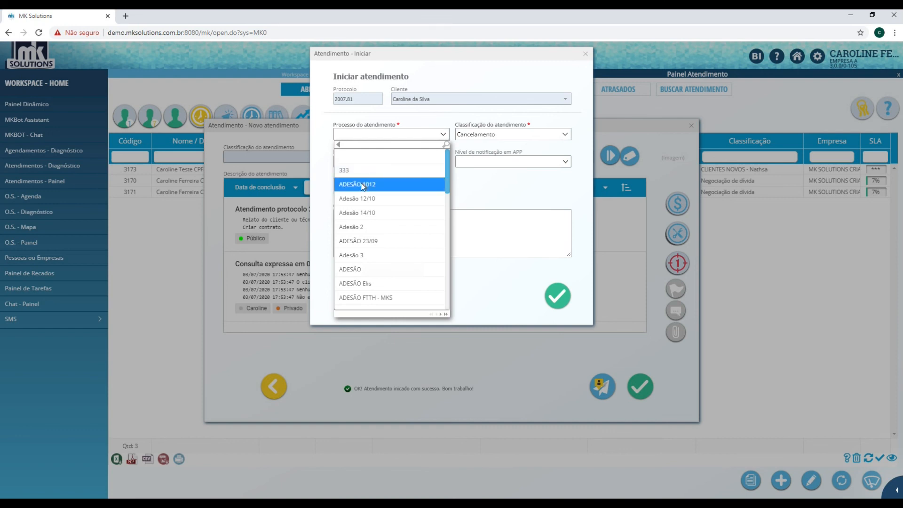
{"action": "left_click", "coordinate": [565, 135]}
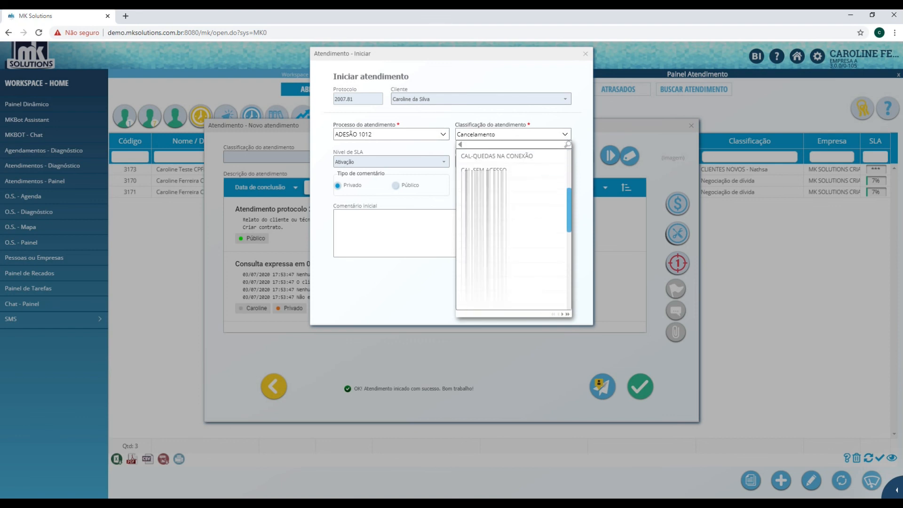
{"action": "left_click", "coordinate": [489, 240]}
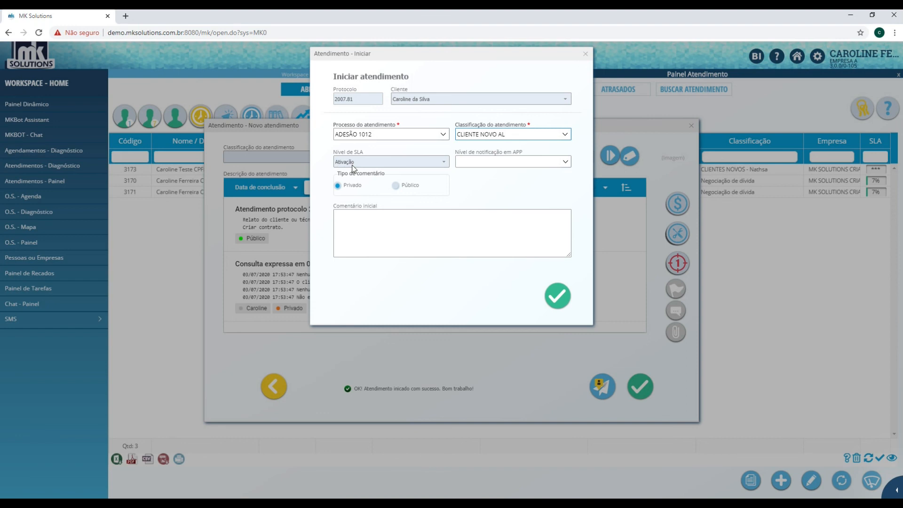
{"action": "left_click", "coordinate": [564, 163]}
{"action": "left_click", "coordinate": [375, 233]}
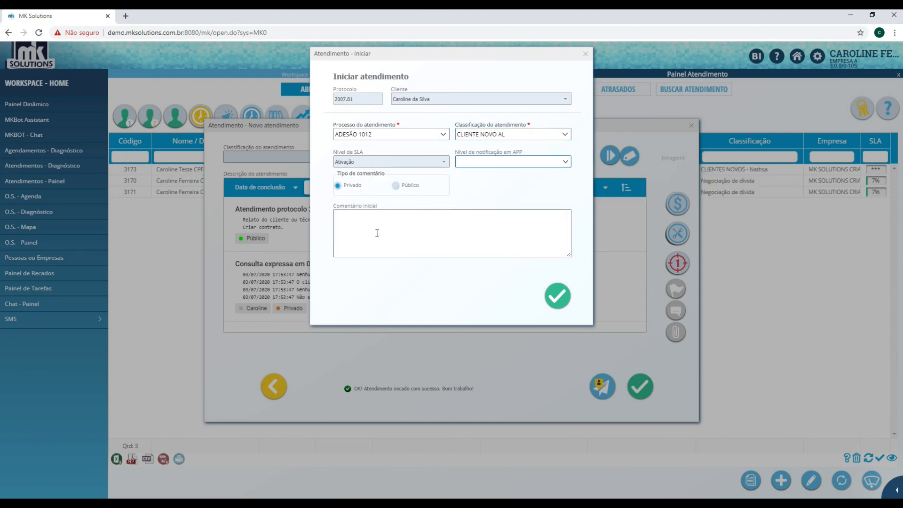
{"action": "left_click", "coordinate": [559, 294]}
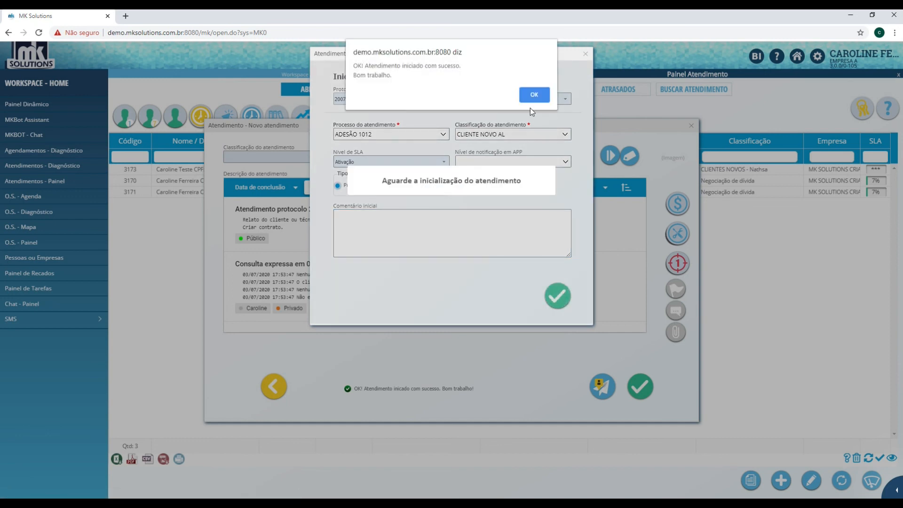
{"action": "left_click", "coordinate": [531, 98]}
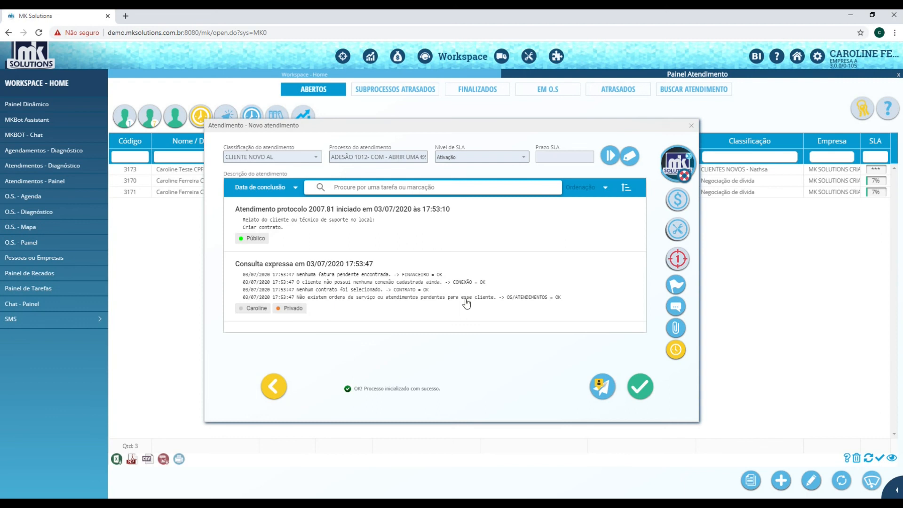
Open the client's financial panel from the atendimento and launch the contract creation assistant
{"action": "left_click", "coordinate": [677, 203]}
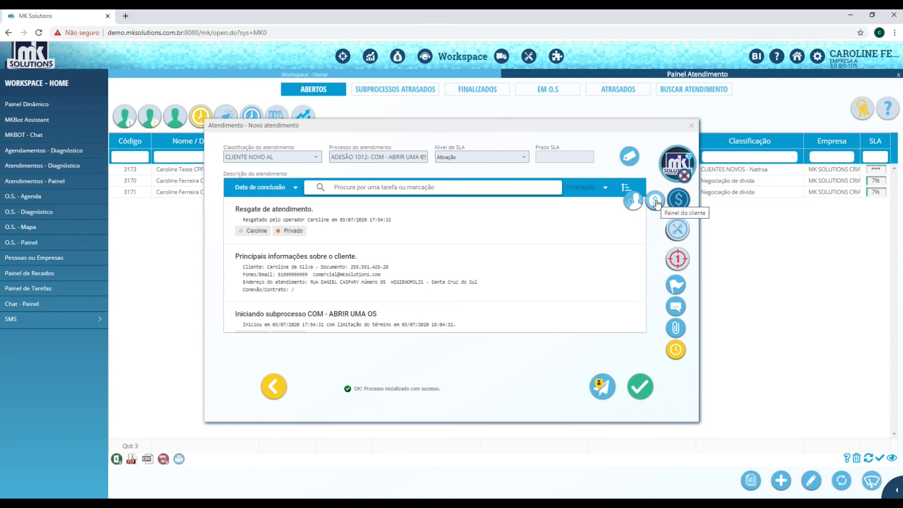
{"action": "left_click", "coordinate": [655, 201]}
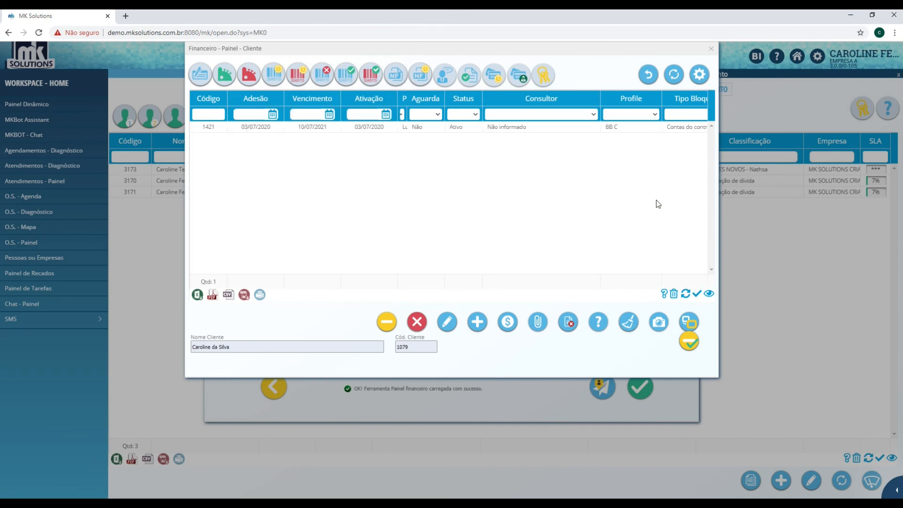
{"action": "left_click", "coordinate": [478, 324]}
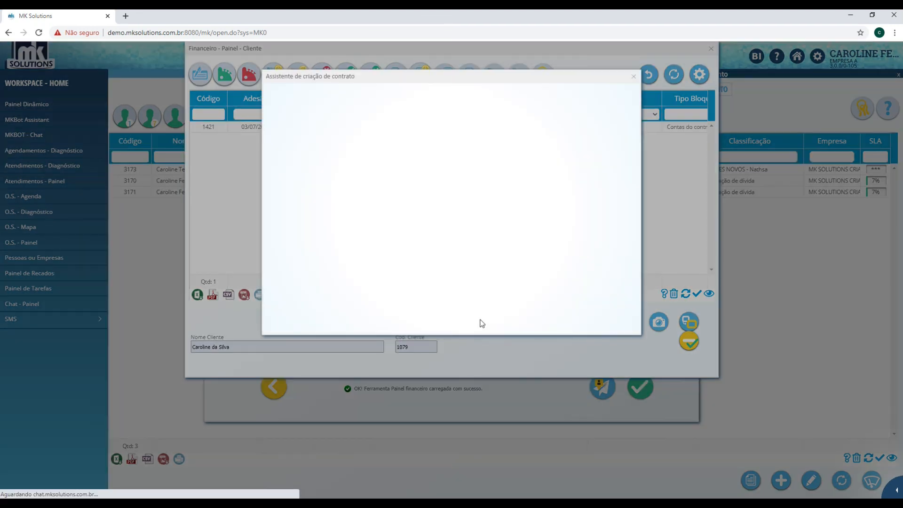